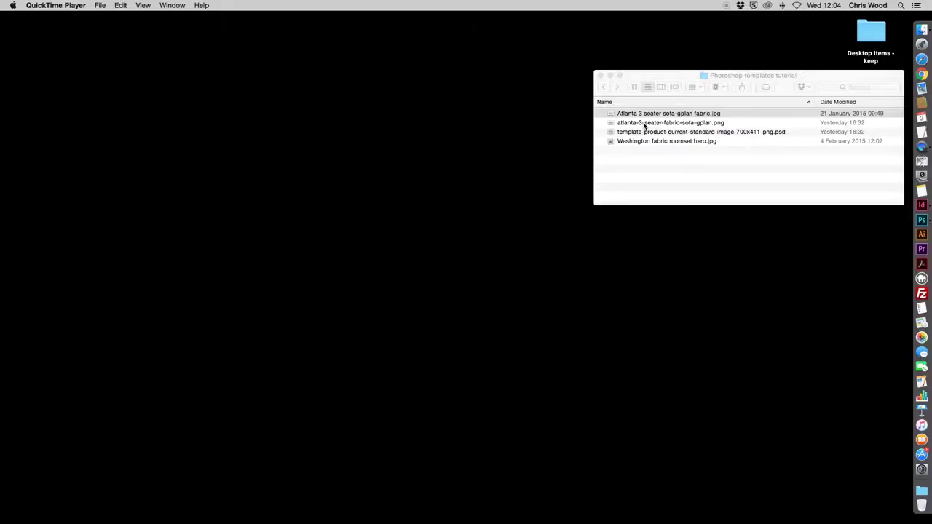
# Open 'Washington fabric roomset hero.jpg' from Finder in Adobe Photoshop CC 2017.
pyautogui.click(719, 167)
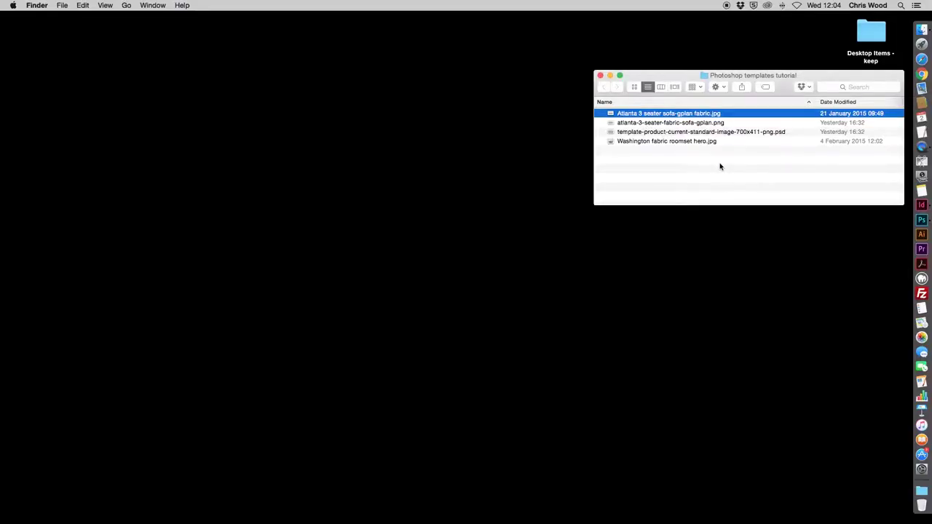
pyautogui.click(612, 142)
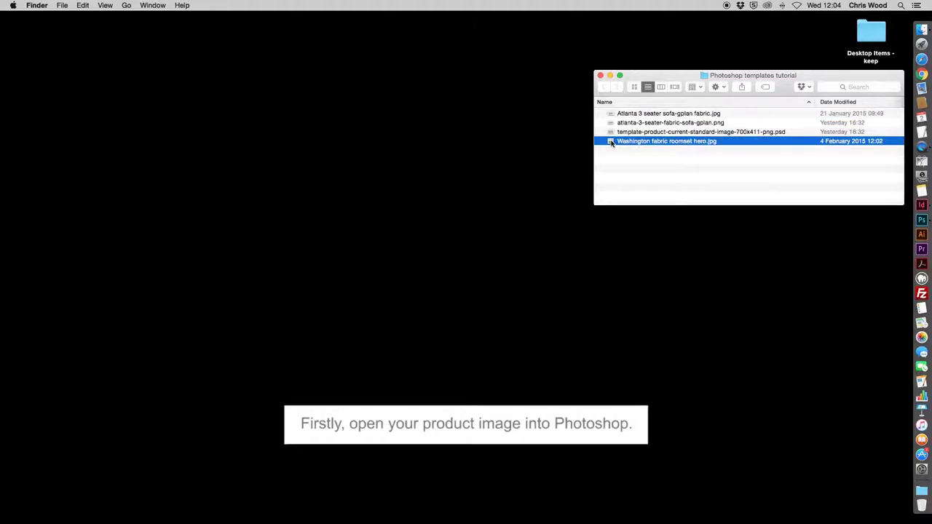
pyautogui.rightClick(612, 142)
pyautogui.moveTo(638, 154)
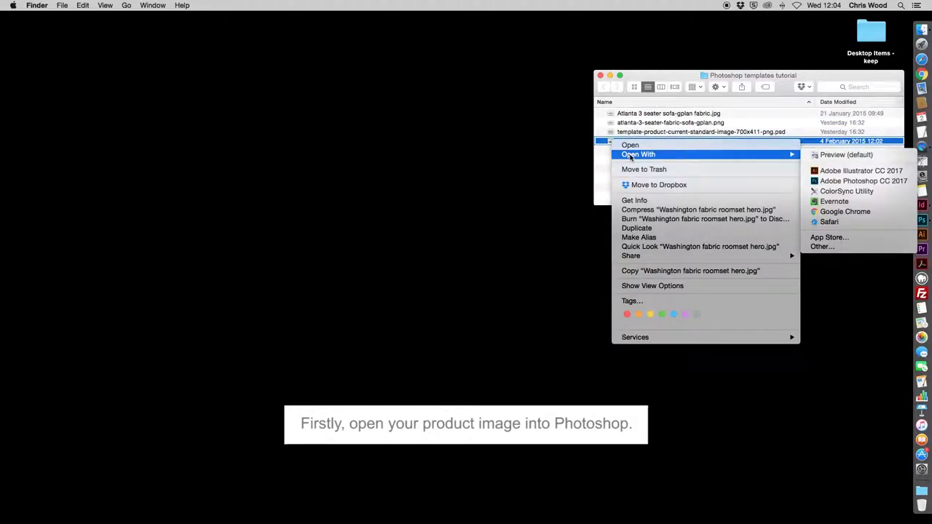
pyautogui.click(832, 183)
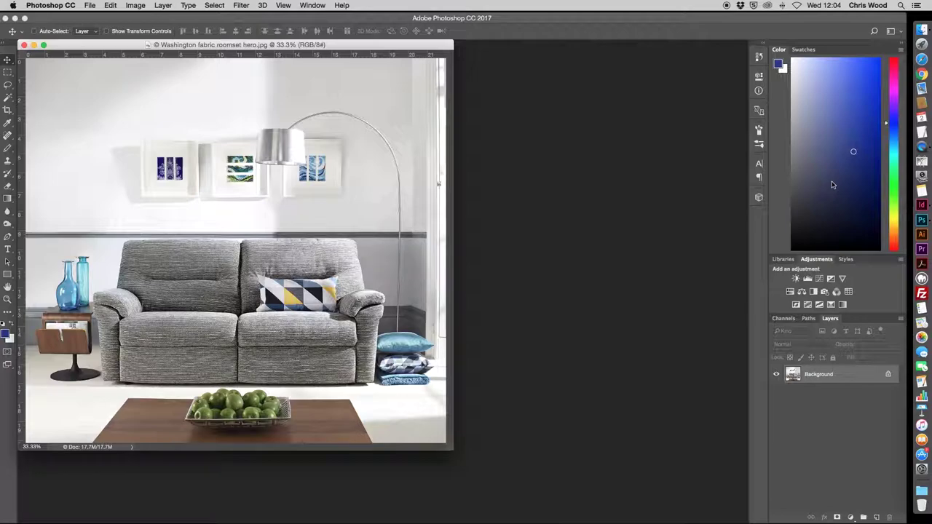
# Enlarge the document window, zoom in, and pan to the right back cushion's top corner.
pyautogui.moveTo(453, 450); pyautogui.dragTo(738, 521)
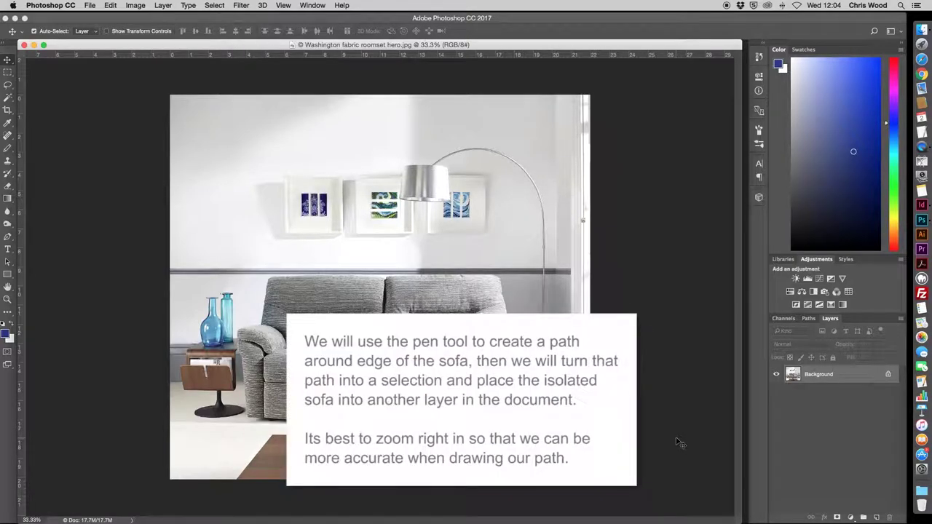
pyautogui.press('super+plus')
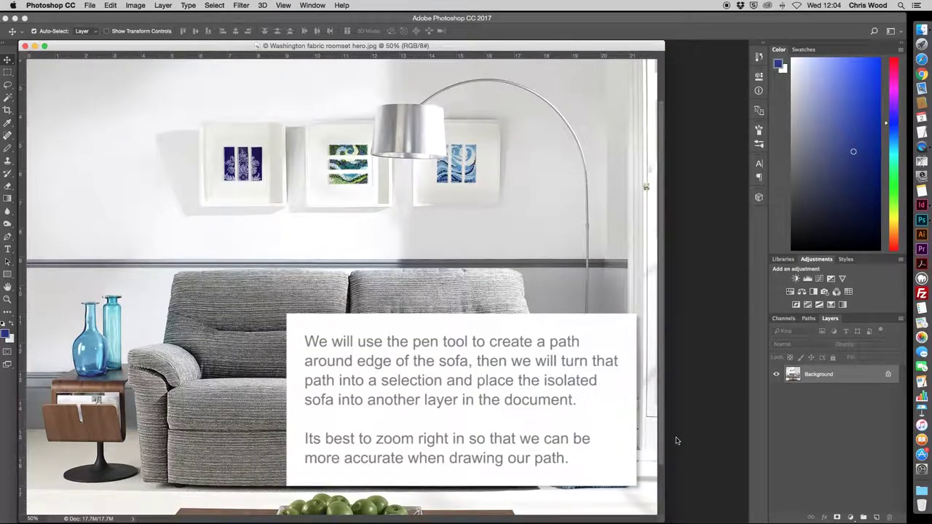
pyautogui.press('super+plus')
pyautogui.press('super+plus')
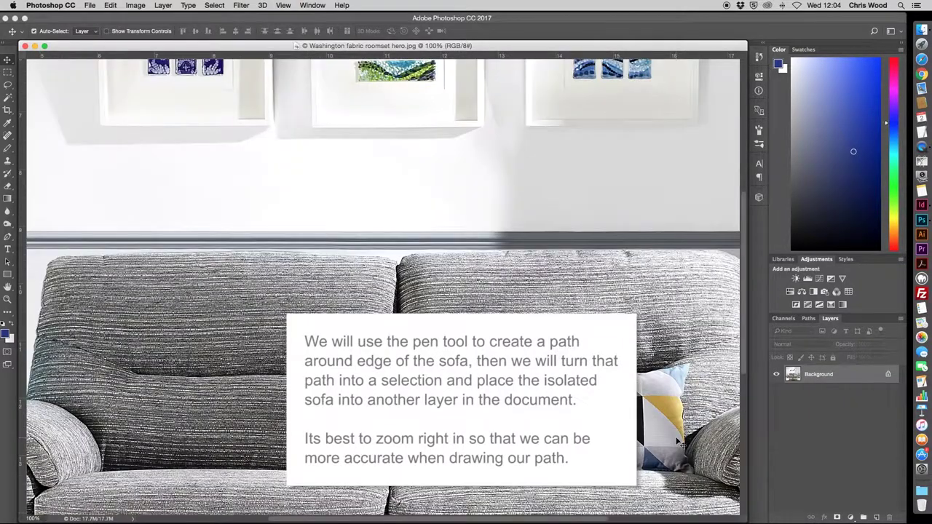
pyautogui.press('super+plus')
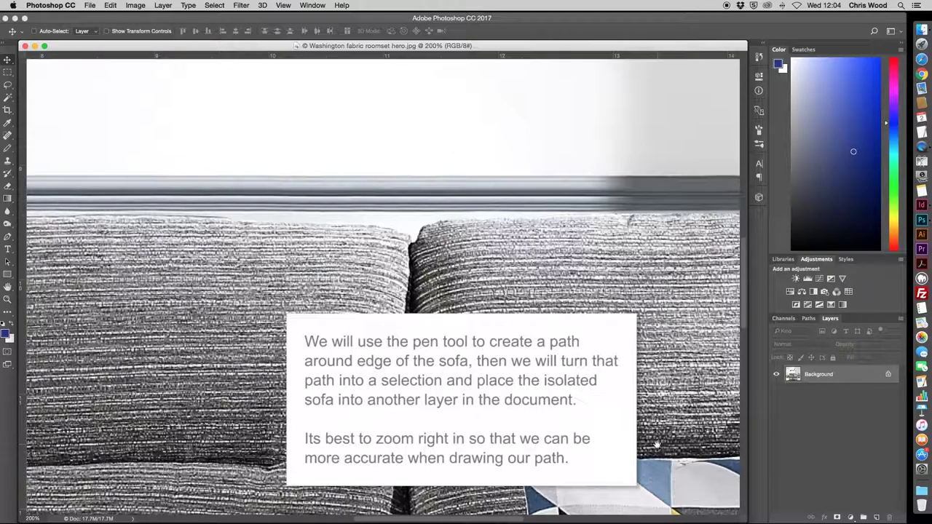
pyautogui.moveTo(657, 444); pyautogui.dragTo(232, 392)
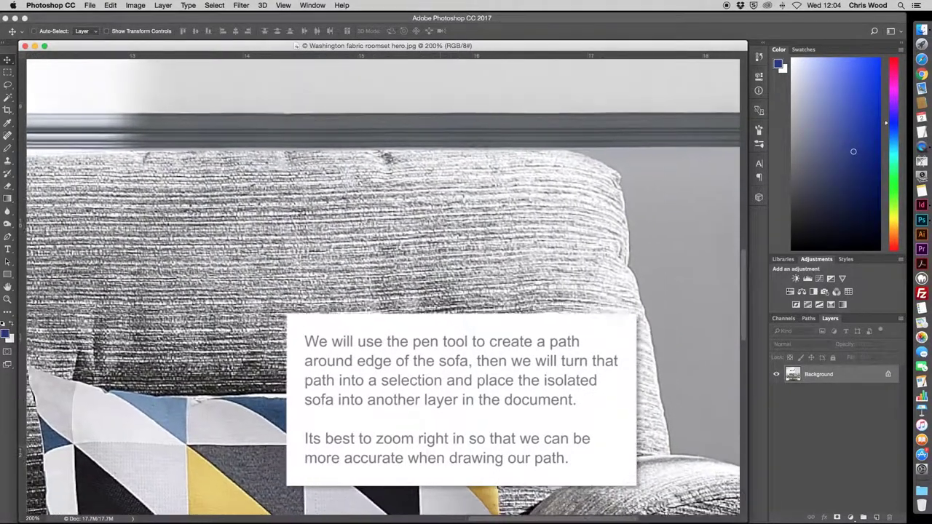
pyautogui.moveTo(457, 399); pyautogui.dragTo(426, 340)
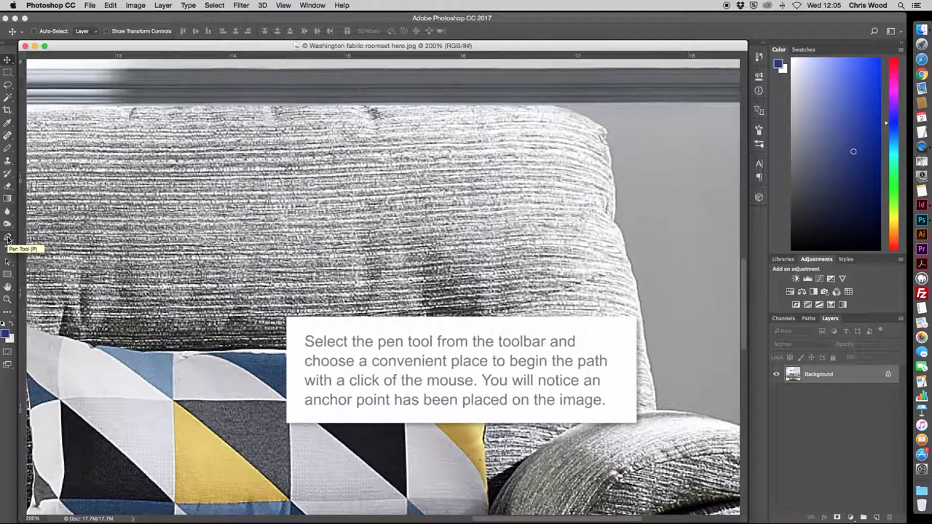
# With the Pen tool, place anchors down the right back cushion's edge toward the seat.
pyautogui.click(8, 238)
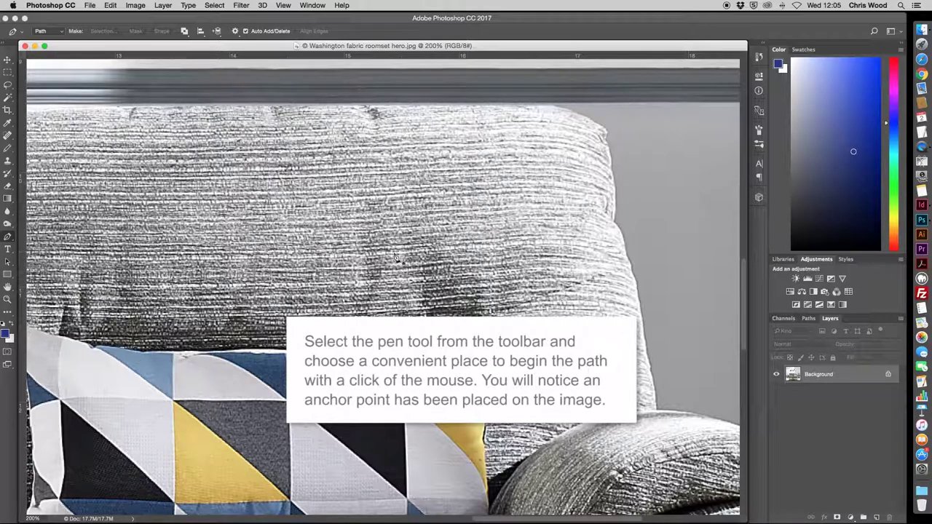
pyautogui.click(636, 285)
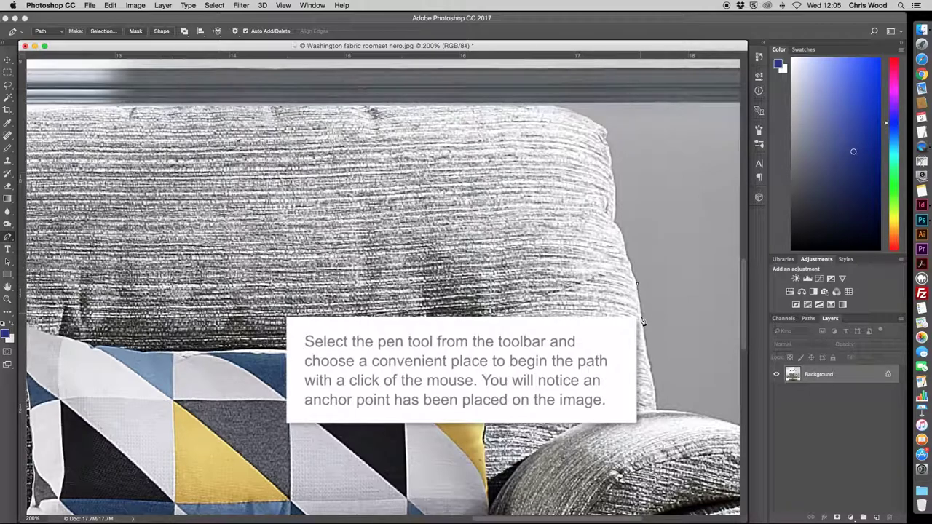
pyautogui.click(645, 344)
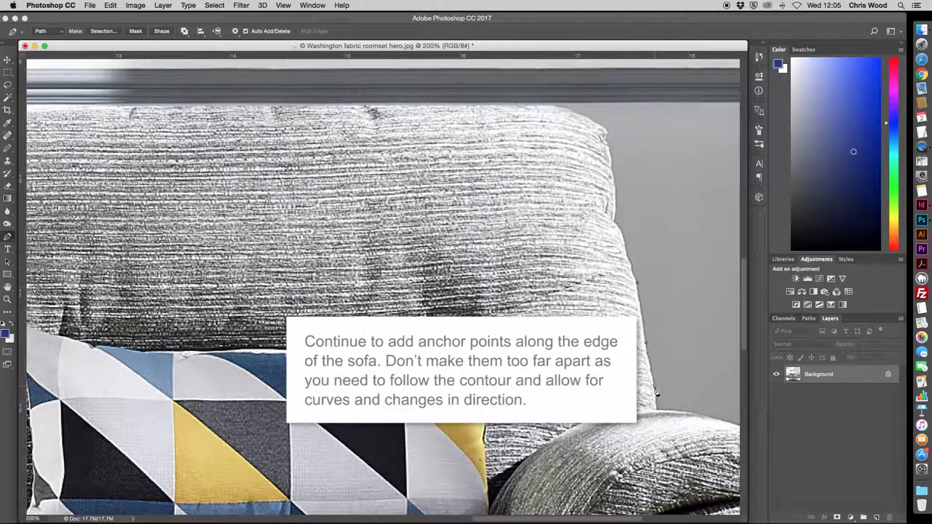
pyautogui.click(653, 384)
pyautogui.click(655, 396)
# Continue the path along the right armrest's top and down its outer curve.
pyautogui.hscroll(5, 672, 422)
pyautogui.scroll(-3, 671, 422)
pyautogui.scroll(-2, 671, 422)
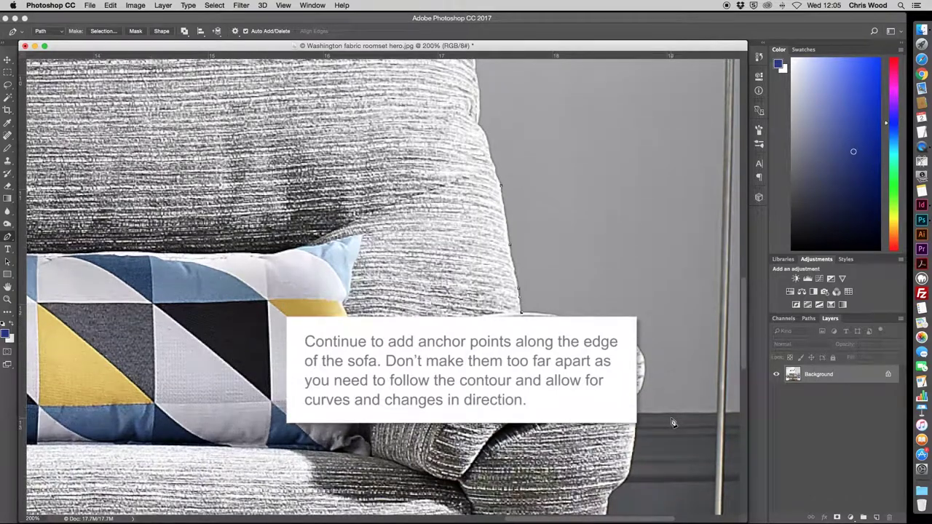
pyautogui.scroll(-5, 671, 422)
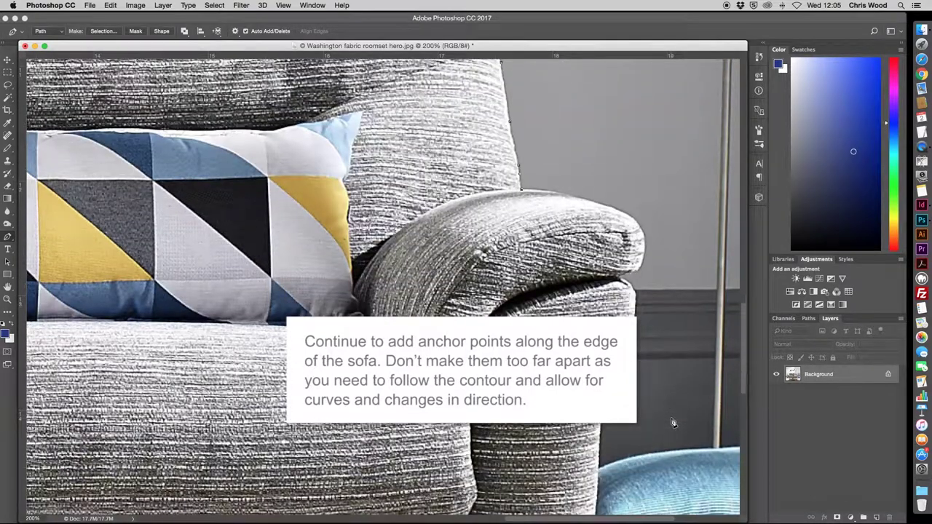
pyautogui.click(566, 194)
pyautogui.click(623, 209)
pyautogui.click(645, 249)
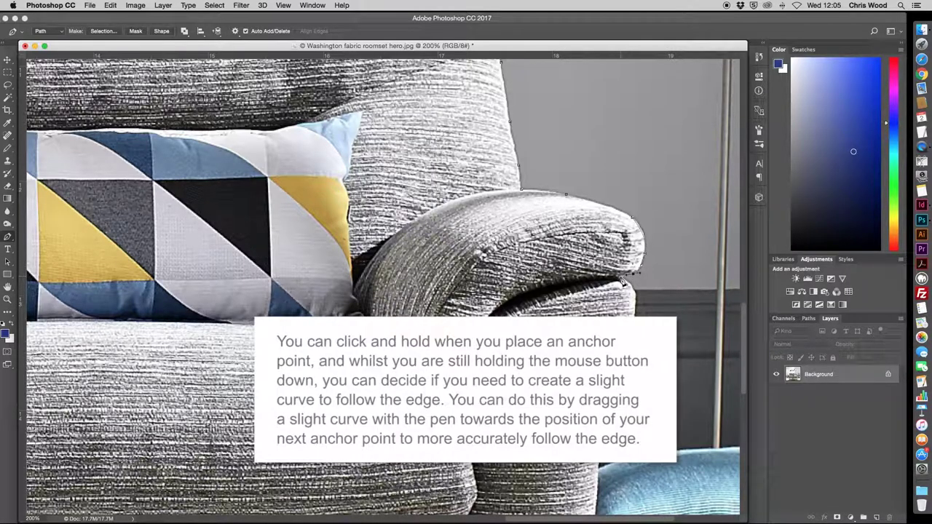
pyautogui.click(623, 279)
pyautogui.scroll(-2, 384, 288)
pyautogui.scroll(-2, 383, 287)
pyautogui.scroll(-2, 384, 288)
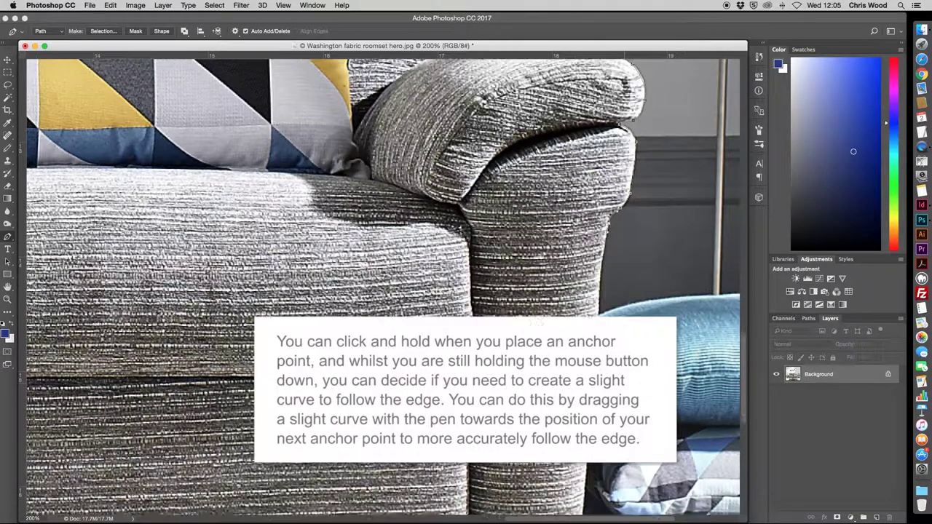
pyautogui.scroll(-1, 603, 229)
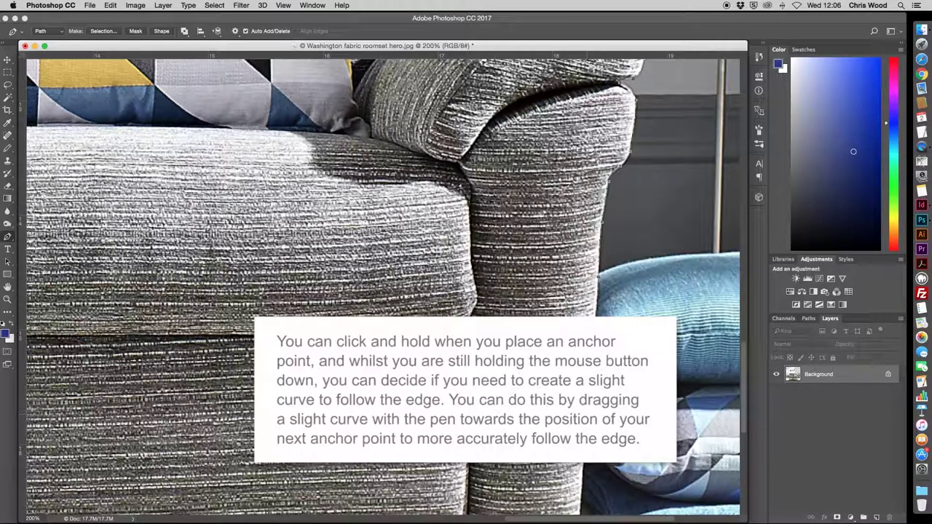
# Add two anchors along the sofa's bottom edge below the right arm.
pyautogui.scroll(-3, 588, 169)
pyautogui.scroll(-3, 588, 168)
pyautogui.scroll(-3, 588, 169)
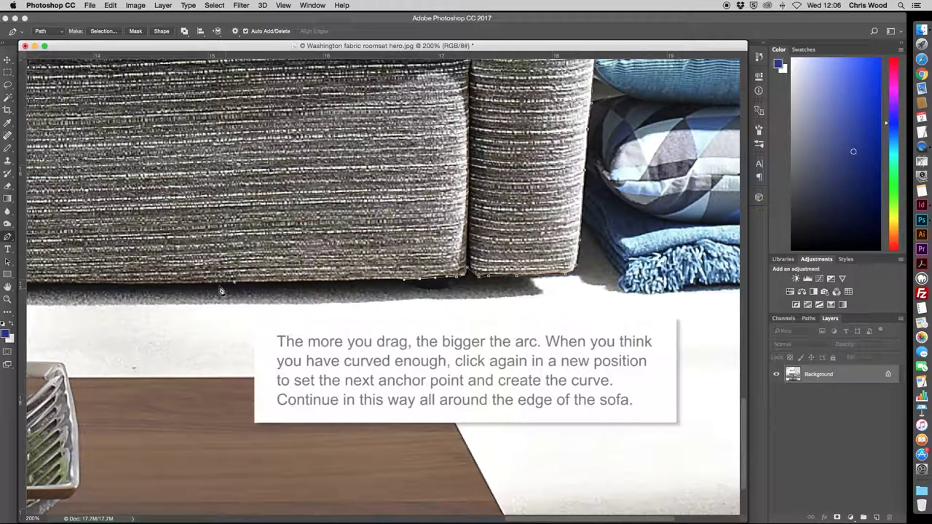
pyautogui.click(193, 284)
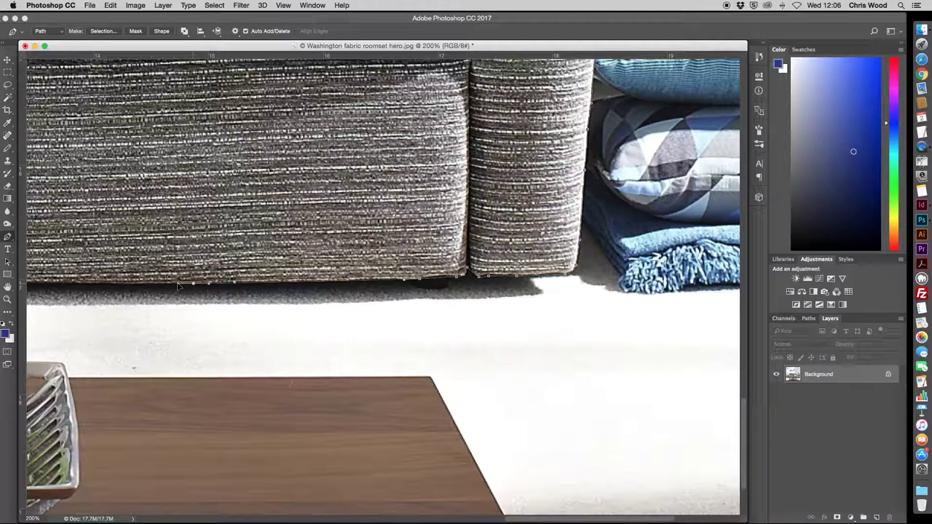
pyautogui.click(160, 284)
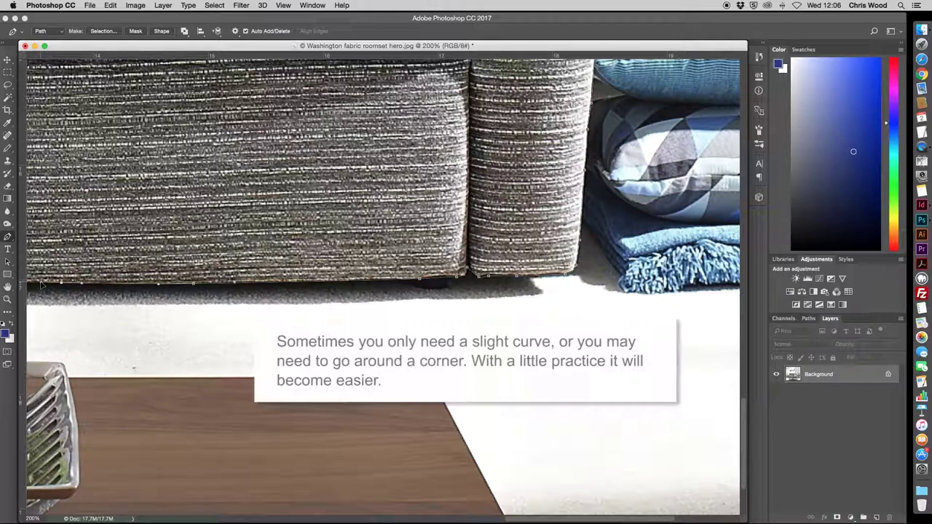
# Curve the path leftward along the bottom edge to the sofa's bottom corner.
pyautogui.hscroll(-5, 186, 269)
pyautogui.hscroll(-3, 185, 269)
pyautogui.hscroll(-2, 219, 273)
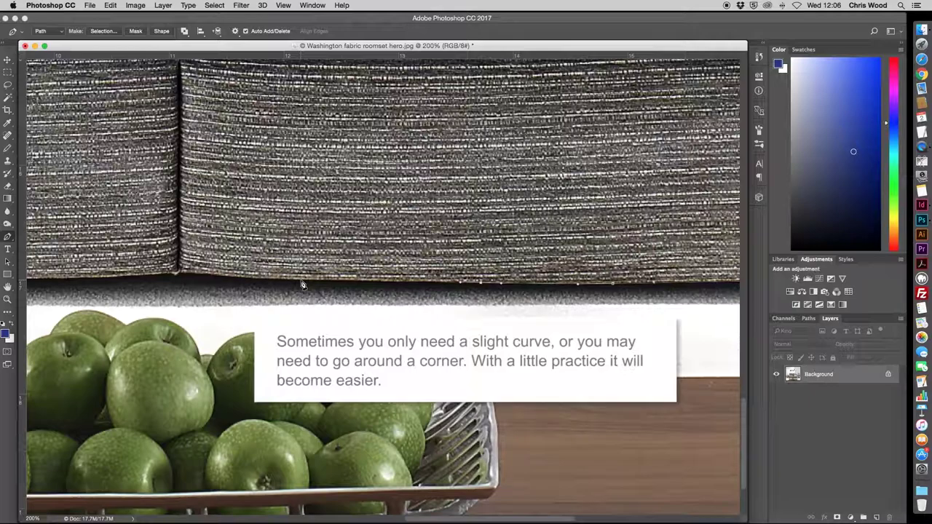
pyautogui.moveTo(303, 283); pyautogui.dragTo(277, 281)
pyautogui.moveTo(228, 276); pyautogui.dragTo(212, 275)
pyautogui.click(173, 274)
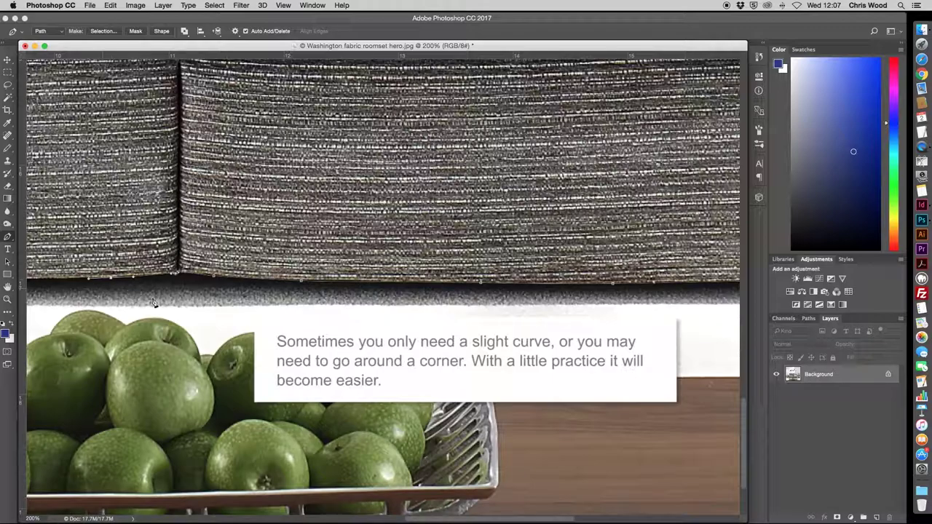
# Add a curved anchor further left along the bottom edge, moving toward the left end.
pyautogui.hscroll(-5, 153, 302)
pyautogui.hscroll(-5, 182, 295)
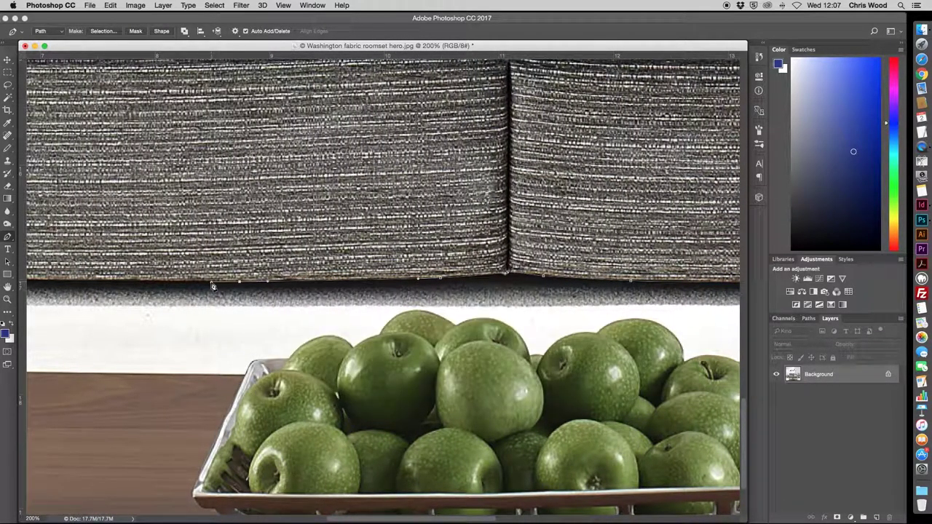
pyautogui.moveTo(66, 282); pyautogui.dragTo(42, 283)
pyautogui.hscroll(-2, 102, 302)
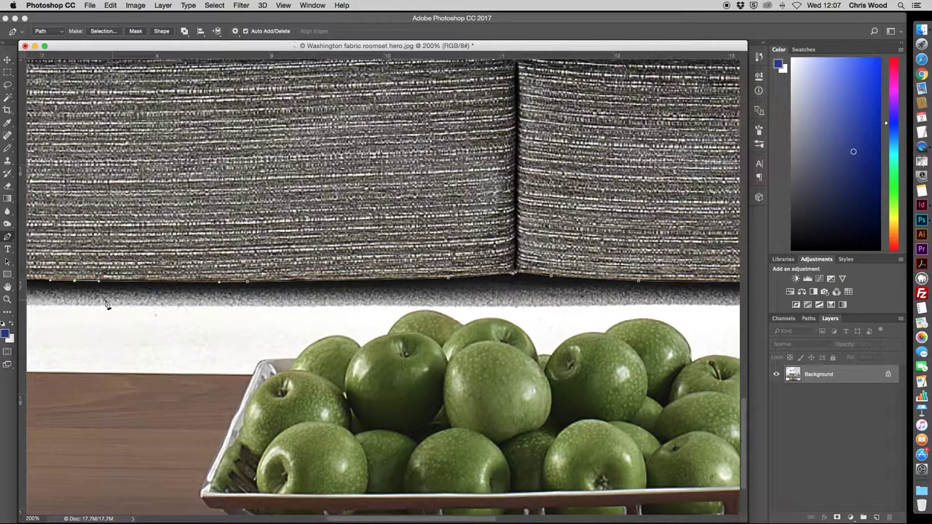
pyautogui.hscroll(-3, 101, 302)
pyautogui.hscroll(-3, 102, 303)
pyautogui.hscroll(-2, 102, 302)
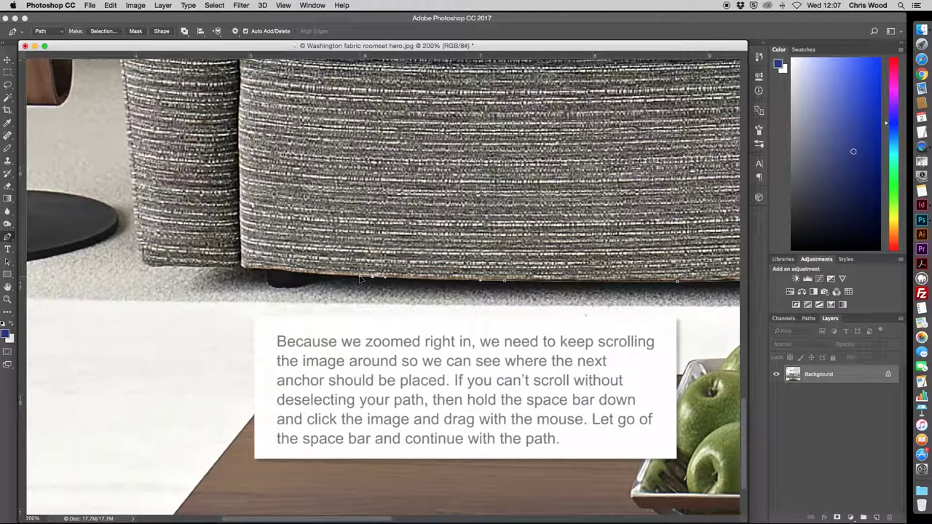
# Anchor the bottom edge and curve the path under the sofa's foot, then move up the left arm.
pyautogui.click(304, 274)
pyautogui.moveTo(285, 290); pyautogui.dragTo(274, 289)
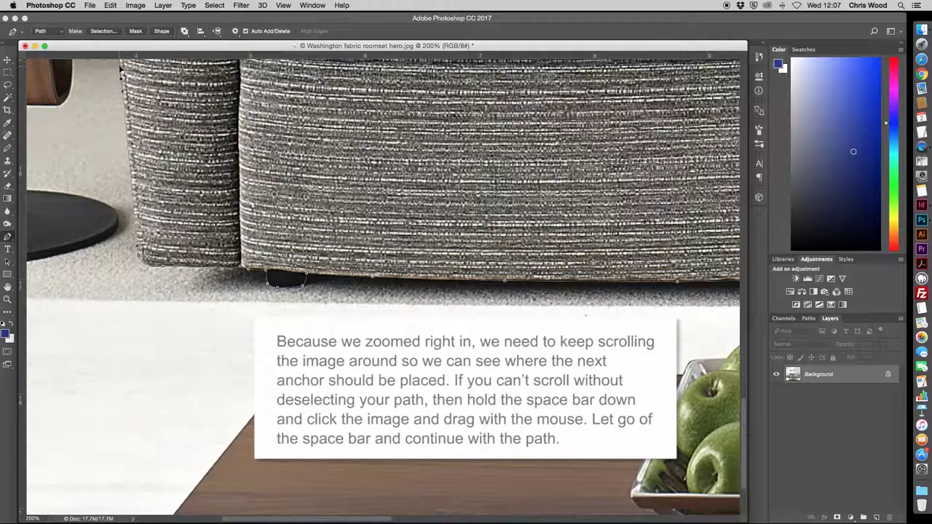
pyautogui.scroll(1, 182, 95)
pyautogui.scroll(4, 185, 98)
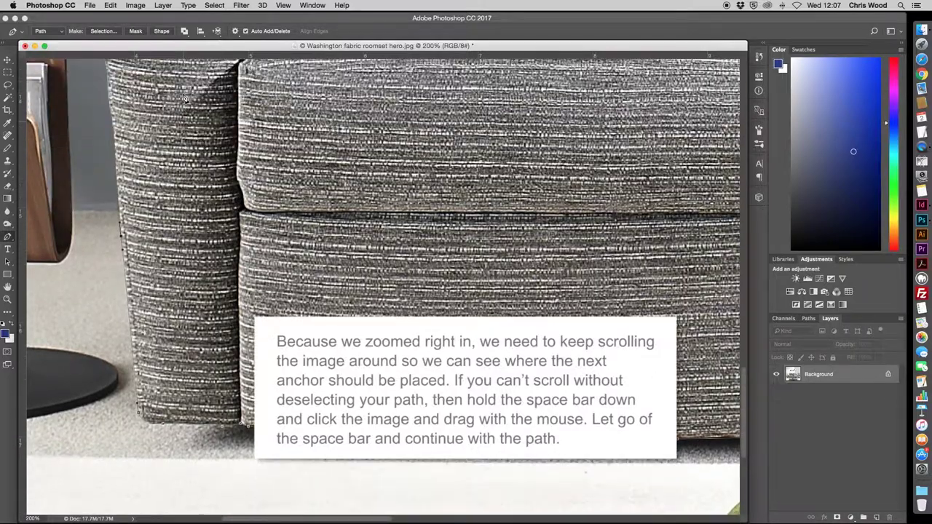
pyautogui.scroll(1, 185, 99)
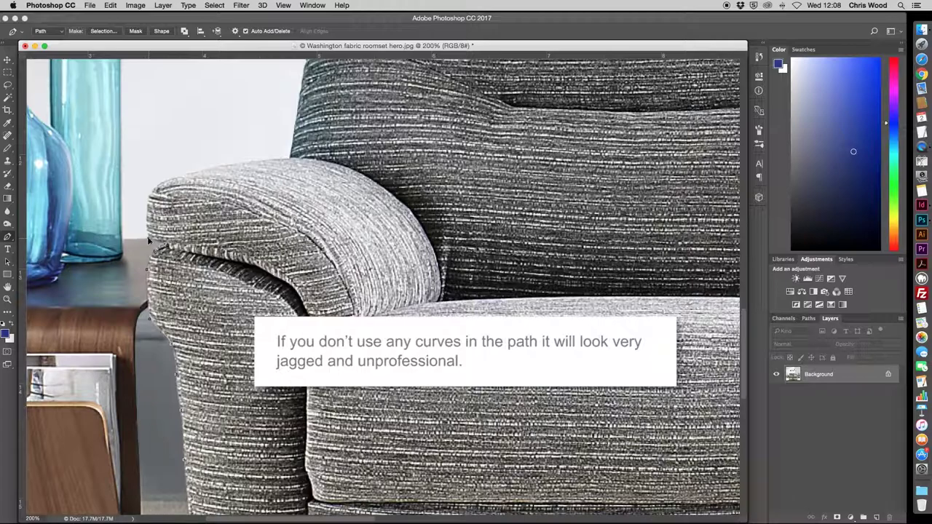
# Trace anchors up the left arm's side, around its corner, and along its top.
pyautogui.click(148, 240)
pyautogui.click(149, 201)
pyautogui.click(152, 190)
pyautogui.click(194, 173)
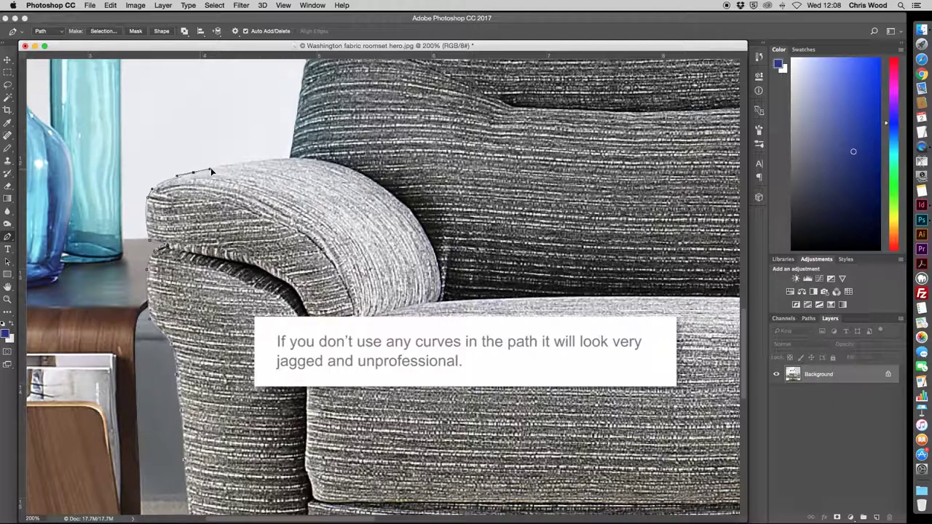
pyautogui.click(258, 160)
pyautogui.click(268, 159)
# Zoom closer and trace the sofa back's left edge and rounded top-left corner.
pyautogui.scroll(5, 310, 167)
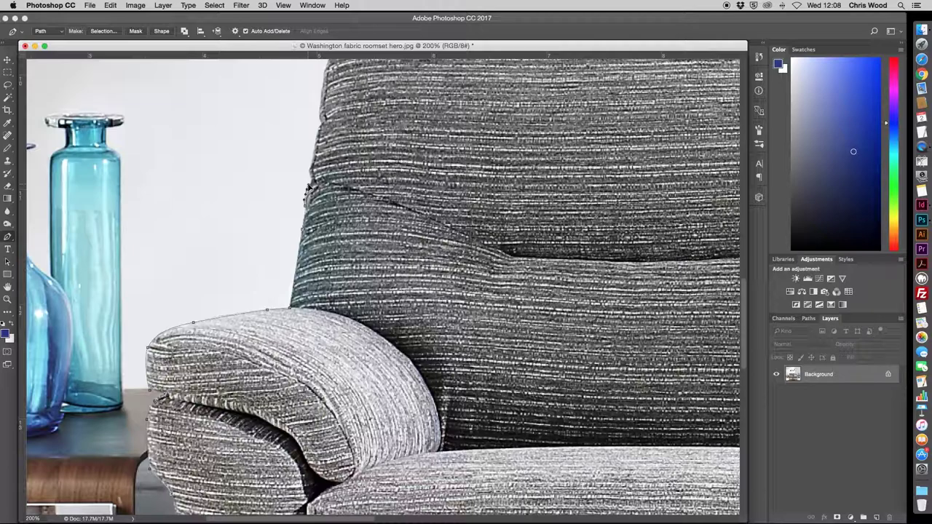
pyautogui.press('super+equal')
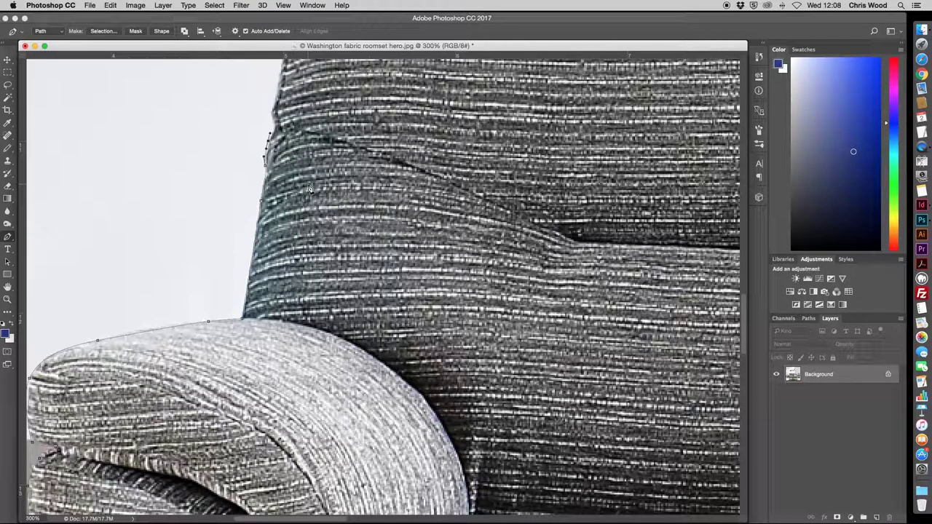
pyautogui.scroll(2, 314, 190)
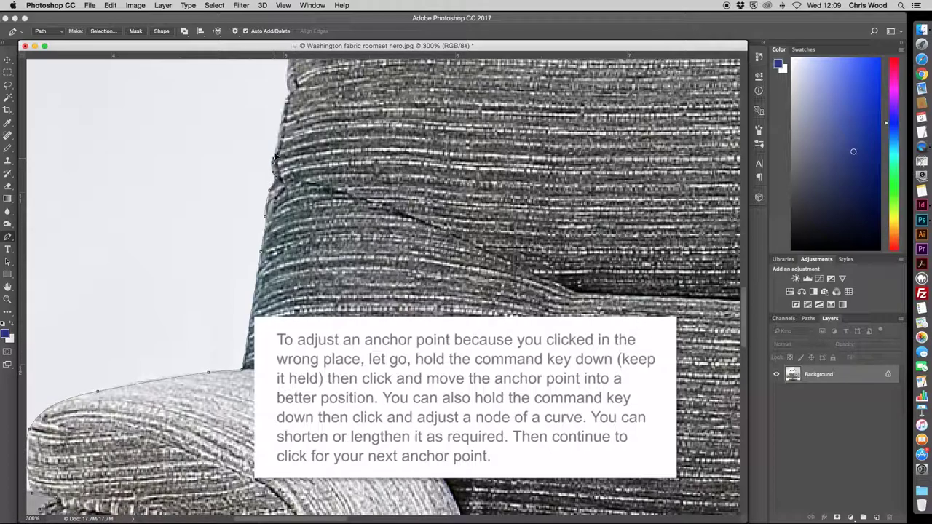
pyautogui.click(283, 109)
pyautogui.moveTo(286, 86); pyautogui.dragTo(288, 218)
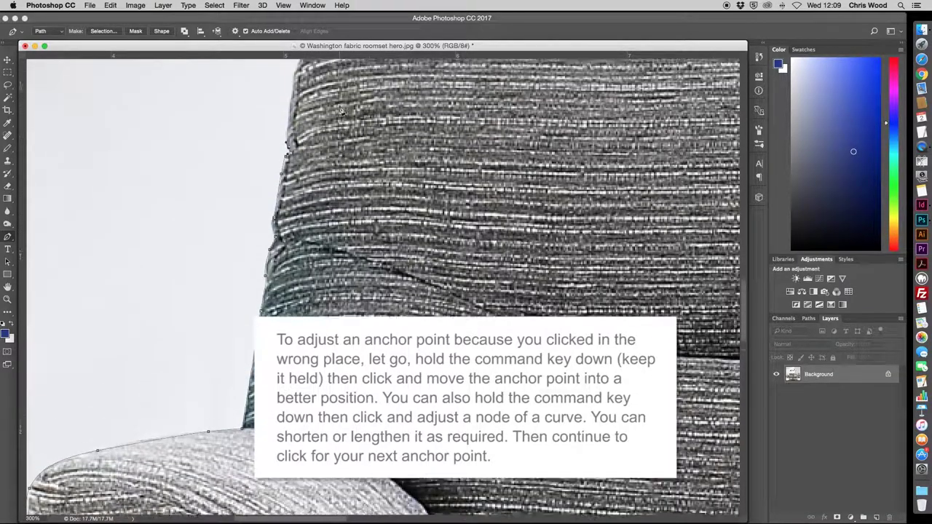
pyautogui.click(287, 218)
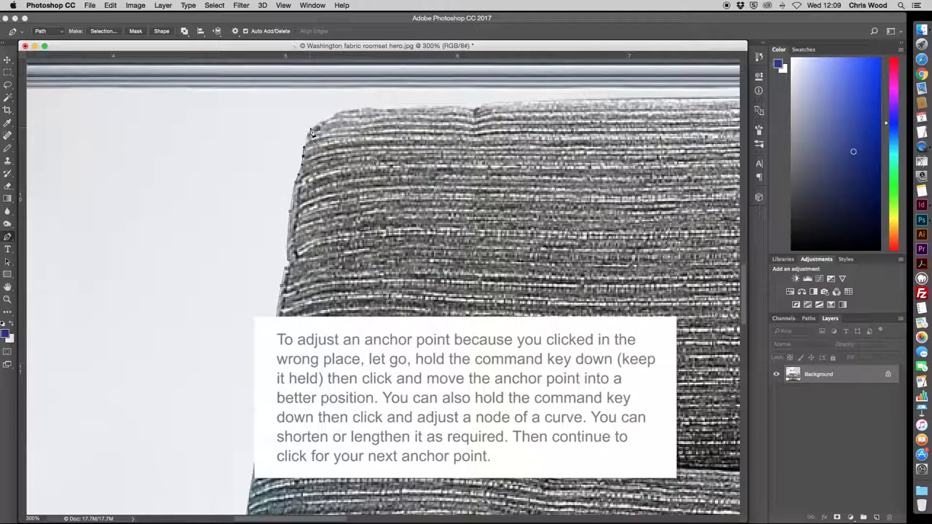
pyautogui.click(303, 137)
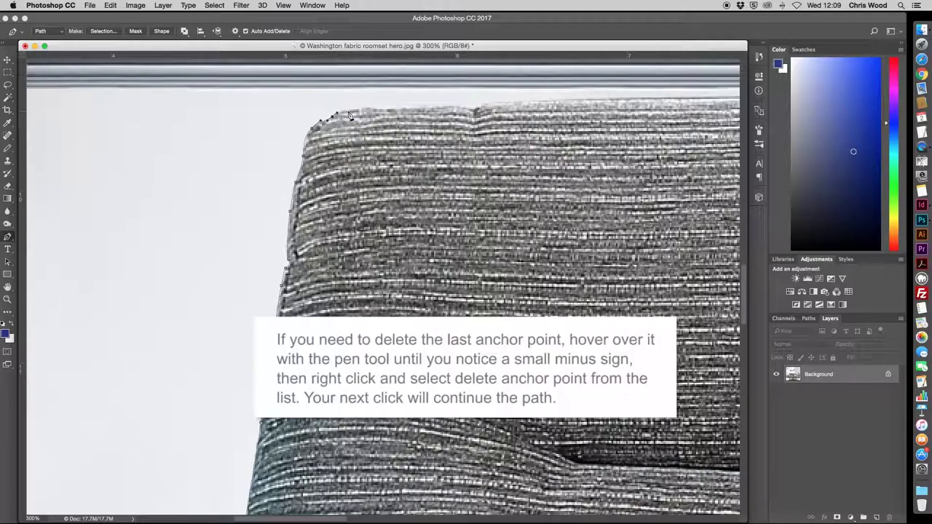
# Extend the path rightward with anchors along the sofa's top edge.
pyautogui.click(360, 108)
pyautogui.click(443, 107)
pyautogui.click(451, 107)
pyautogui.click(476, 108)
pyautogui.click(635, 98)
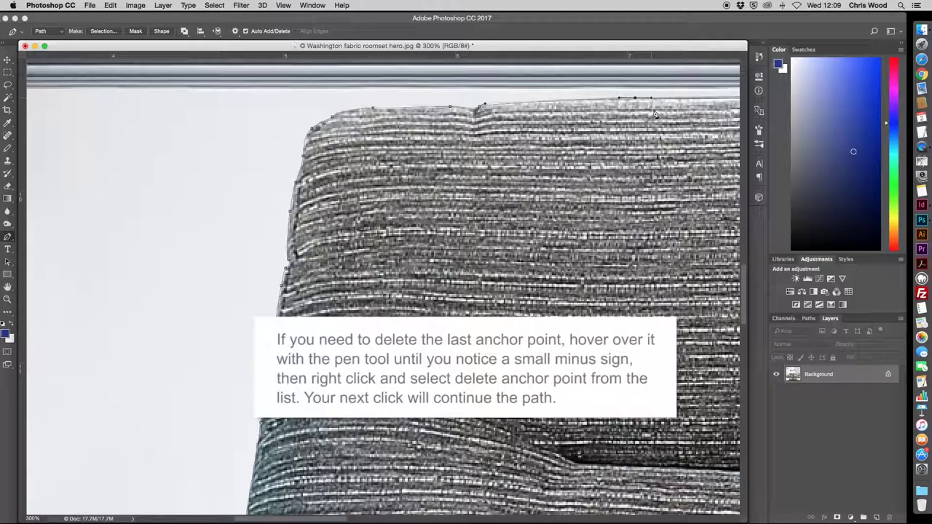
pyautogui.hscroll(10, 654, 113)
pyautogui.scroll(2, 652, 127)
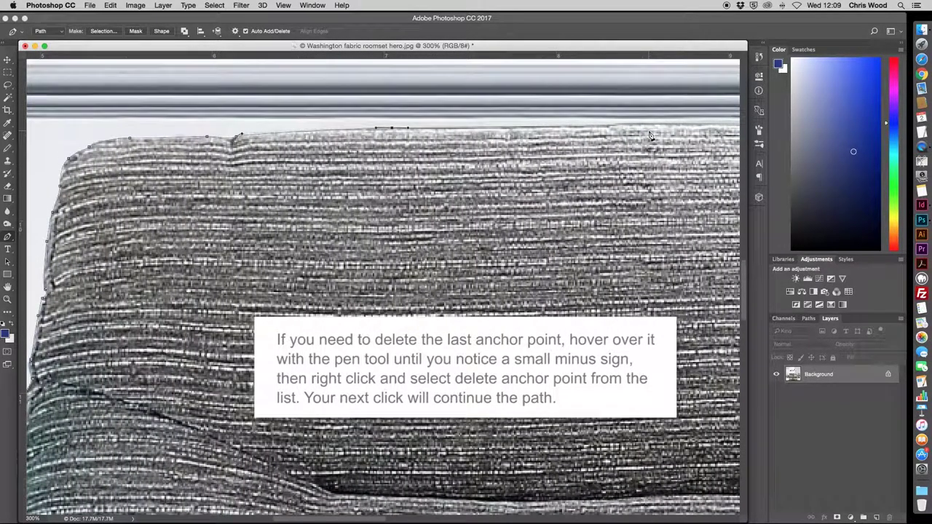
pyautogui.hscroll(2, 646, 215)
pyautogui.hscroll(3, 648, 255)
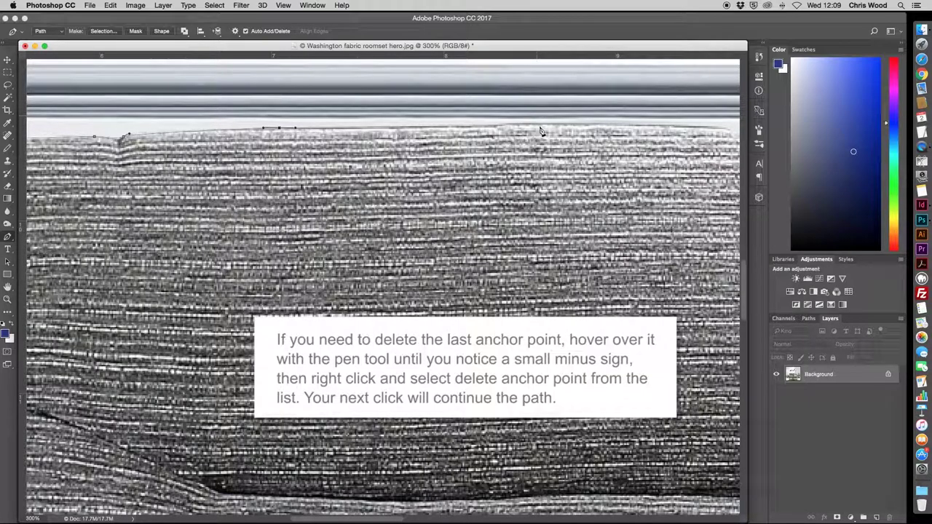
# Curve the path over the cushion top, into the cushion gap, and onto the next cushion.
pyautogui.moveTo(542, 125); pyautogui.dragTo(563, 126)
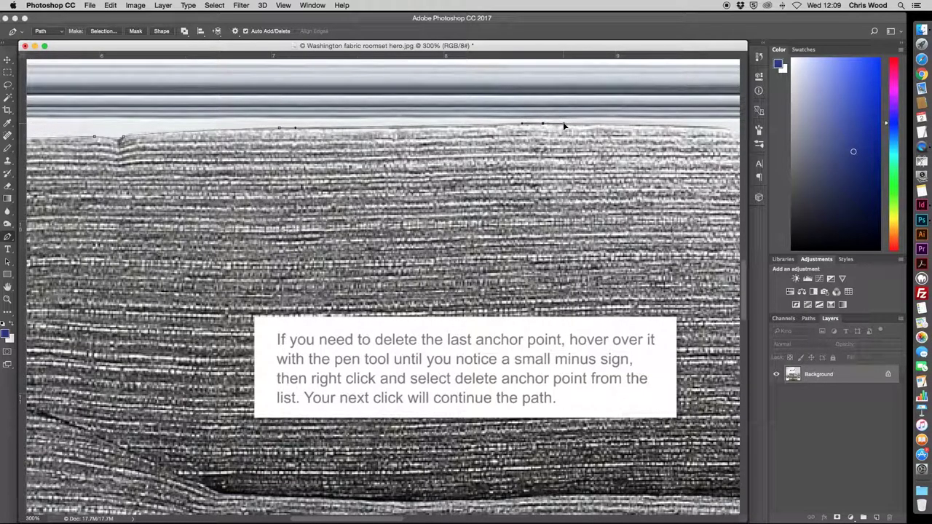
pyautogui.hscroll(8, 583, 142)
pyautogui.hscroll(7, 582, 142)
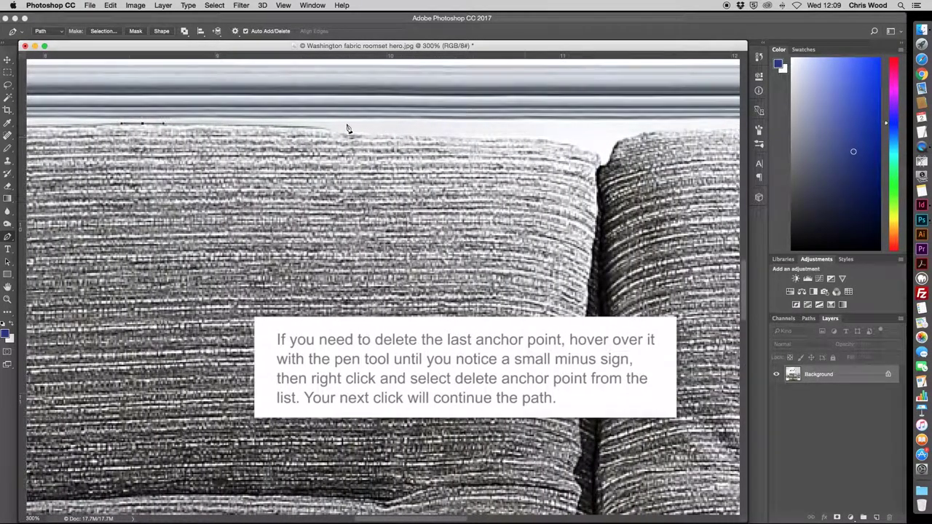
pyautogui.moveTo(297, 127); pyautogui.dragTo(345, 136)
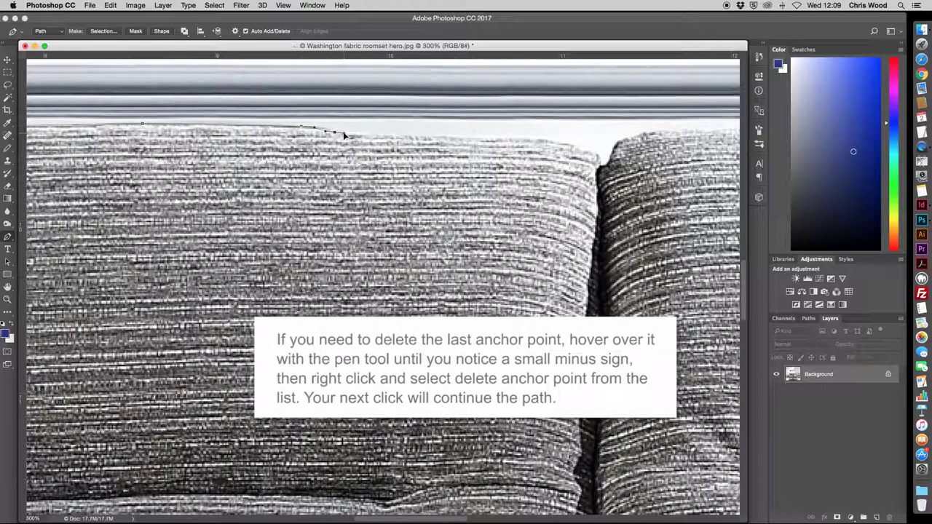
pyautogui.moveTo(487, 139); pyautogui.dragTo(507, 140)
pyautogui.moveTo(569, 145); pyautogui.dragTo(594, 154)
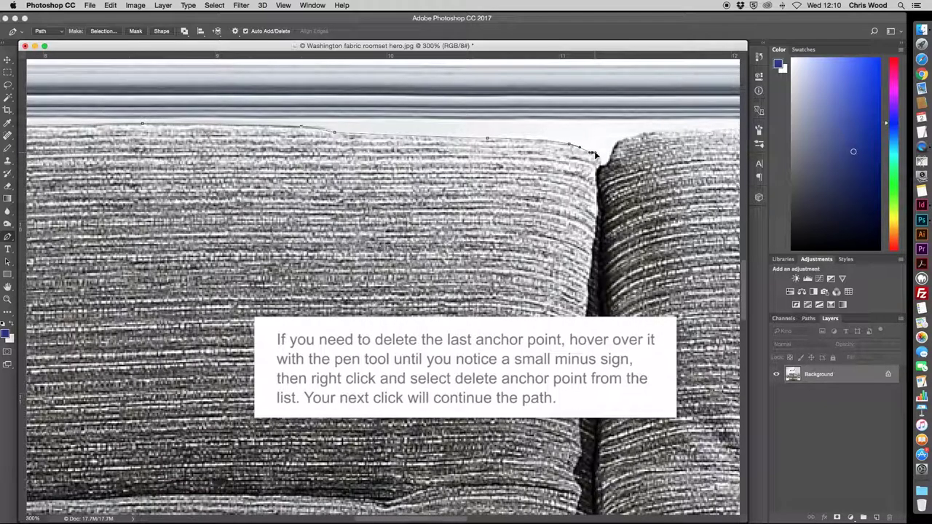
pyautogui.click(594, 155)
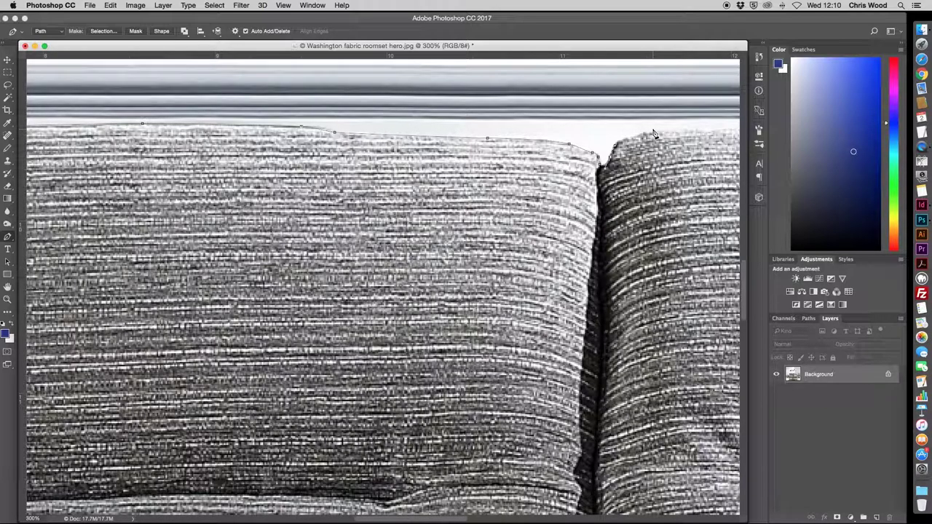
pyautogui.moveTo(655, 131); pyautogui.dragTo(681, 131)
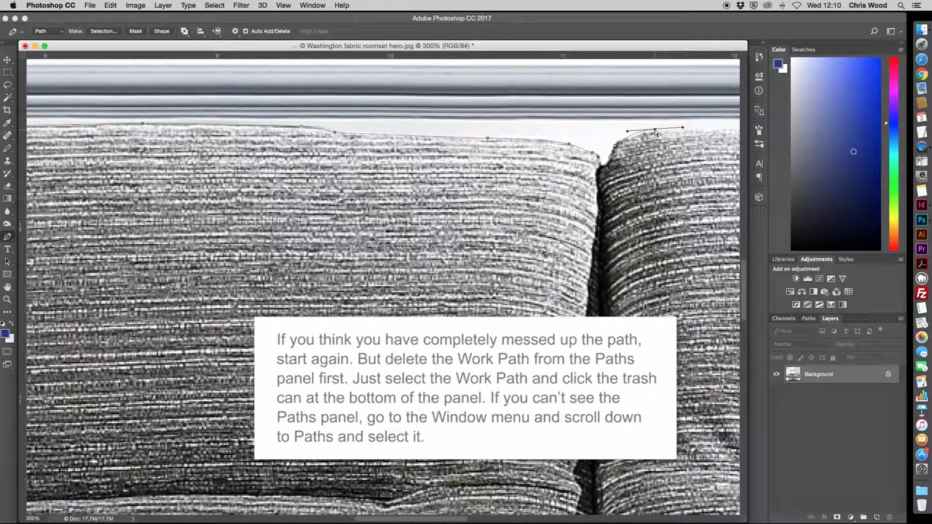
pyautogui.moveTo(655, 131); pyautogui.dragTo(648, 134)
# Add curved points along the back cushions' top edge toward the right cushion's corner.
pyautogui.hscroll(5, 666, 153)
pyautogui.hscroll(3, 671, 160)
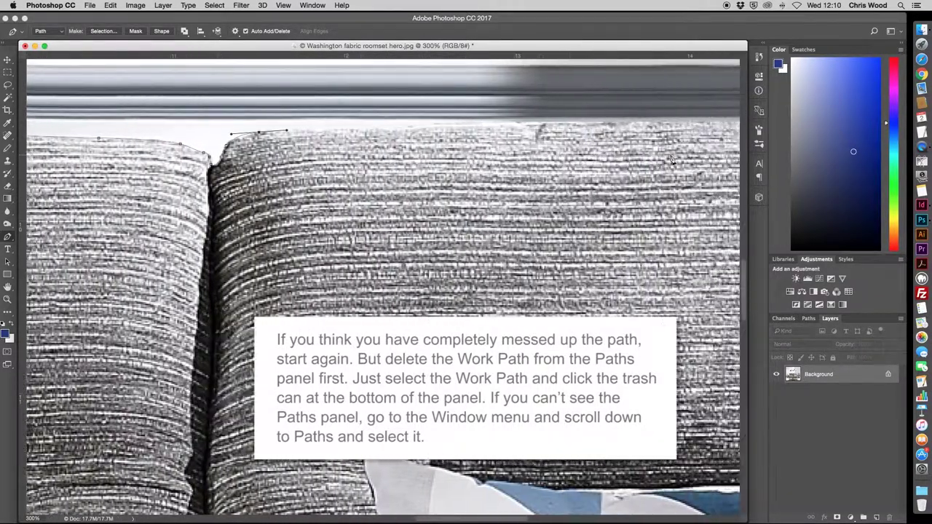
pyautogui.hscroll(3, 671, 160)
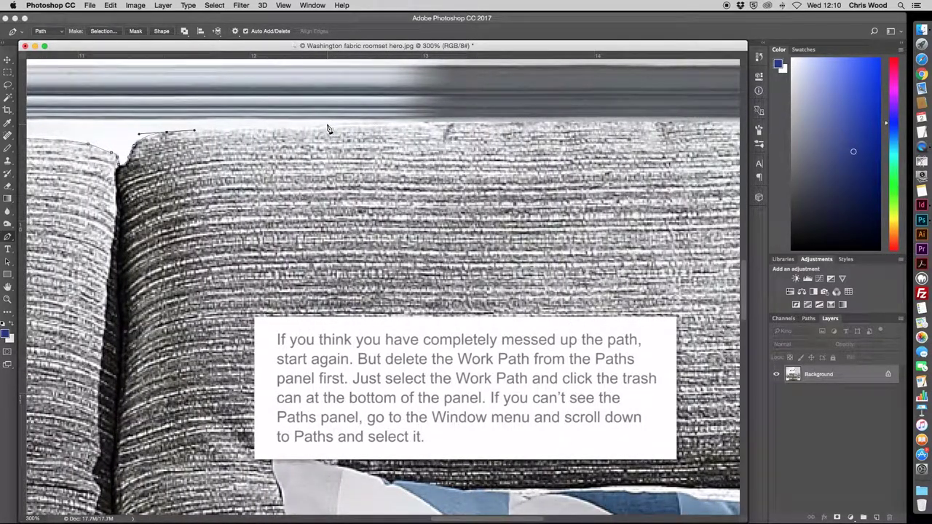
pyautogui.moveTo(327, 126); pyautogui.dragTo(353, 124)
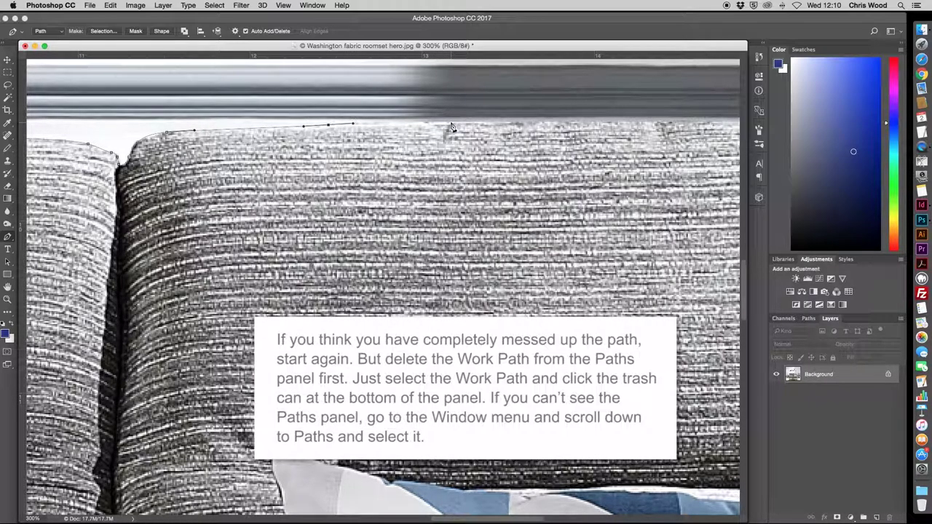
pyautogui.moveTo(453, 123); pyautogui.dragTo(481, 125)
pyautogui.moveTo(576, 123); pyautogui.dragTo(590, 125)
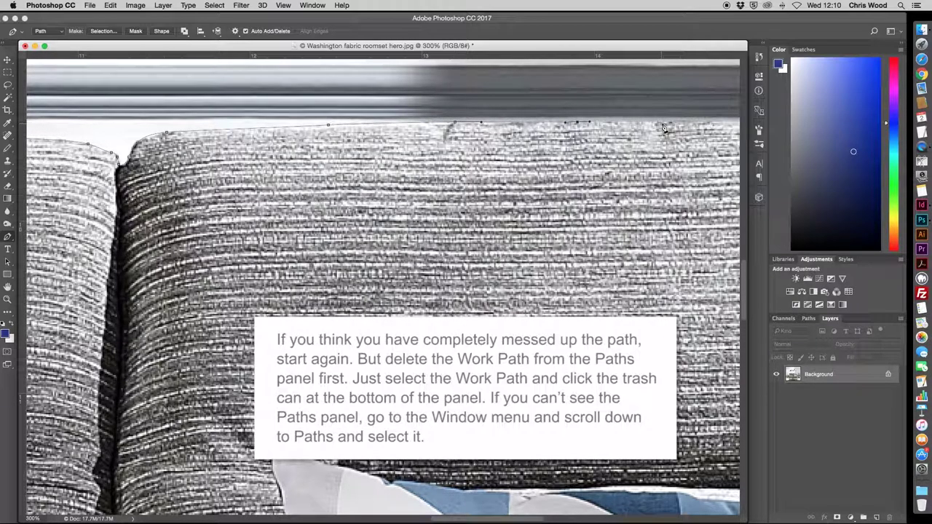
pyautogui.moveTo(669, 123); pyautogui.dragTo(678, 125)
pyautogui.hscroll(10, 681, 145)
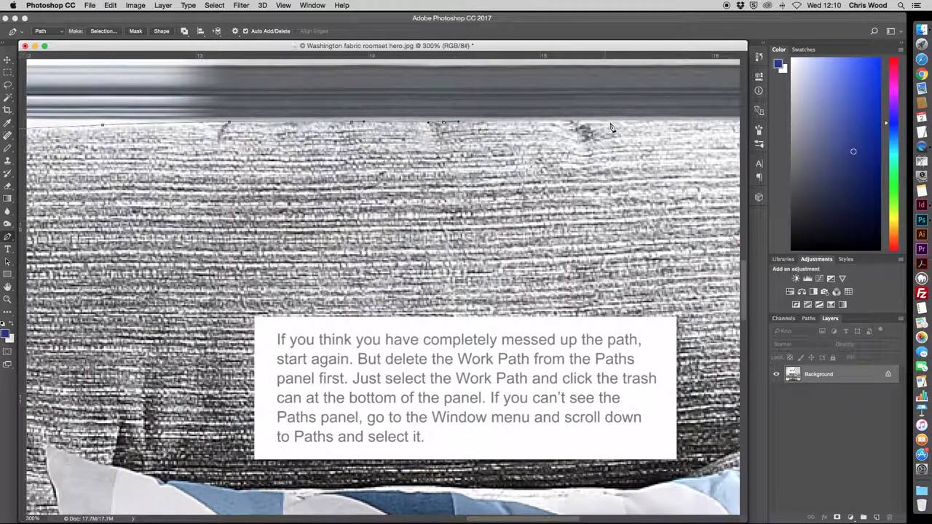
pyautogui.moveTo(618, 121); pyautogui.dragTo(638, 121)
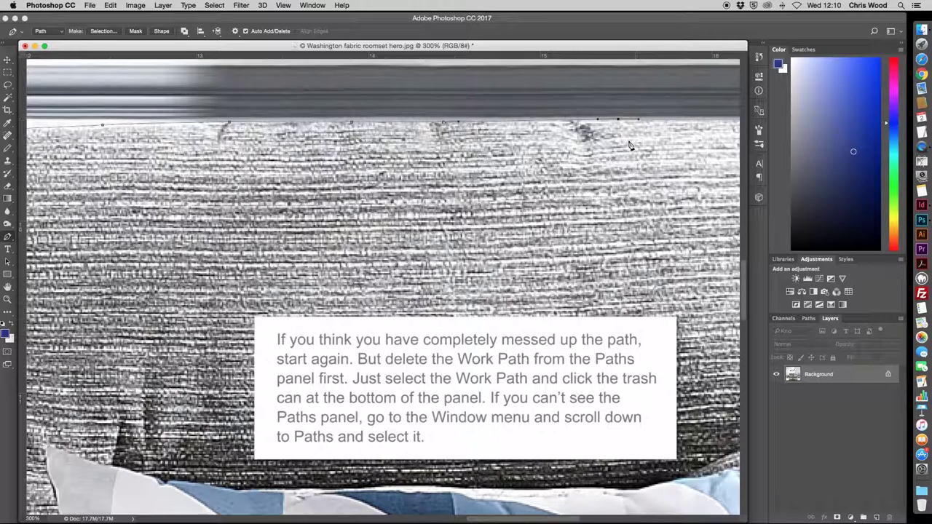
pyautogui.hscroll(10, 630, 143)
pyautogui.hscroll(2, 590, 136)
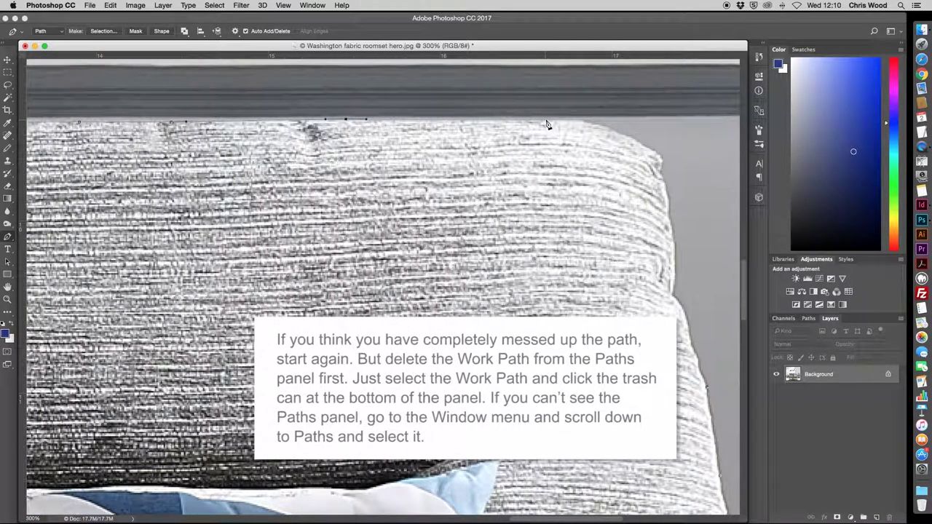
# Trace anchors around the right cushion's corner and down the sofa's right side to close the outline.
pyautogui.moveTo(545, 120)
pyautogui.mouseDown()
pyautogui.moveTo(635, 139)
pyautogui.moveTo(662, 178)
pyautogui.mouseUp()
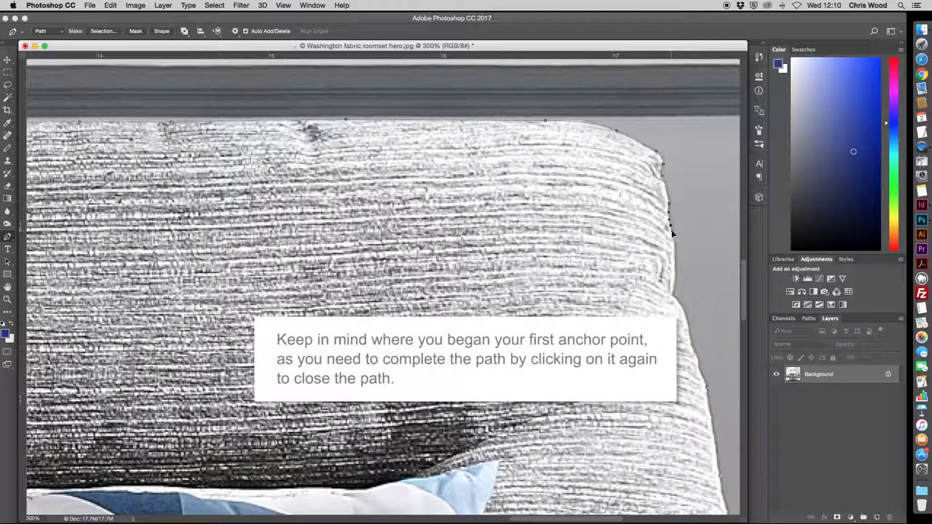
pyautogui.click(675, 264)
pyautogui.moveTo(676, 266); pyautogui.dragTo(676, 291)
pyautogui.click(672, 293)
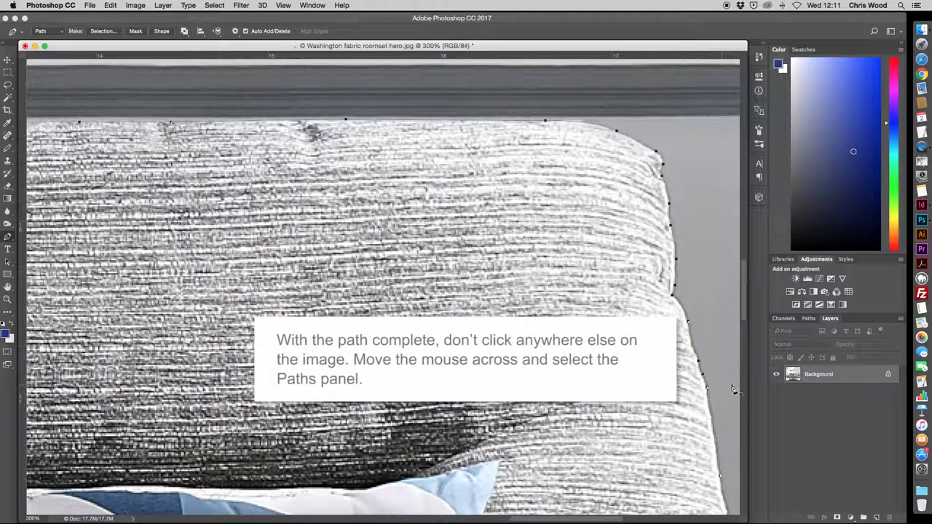
# Save the Work Path in the Paths panel as '3 seater sofa path'.
pyautogui.click(808, 319)
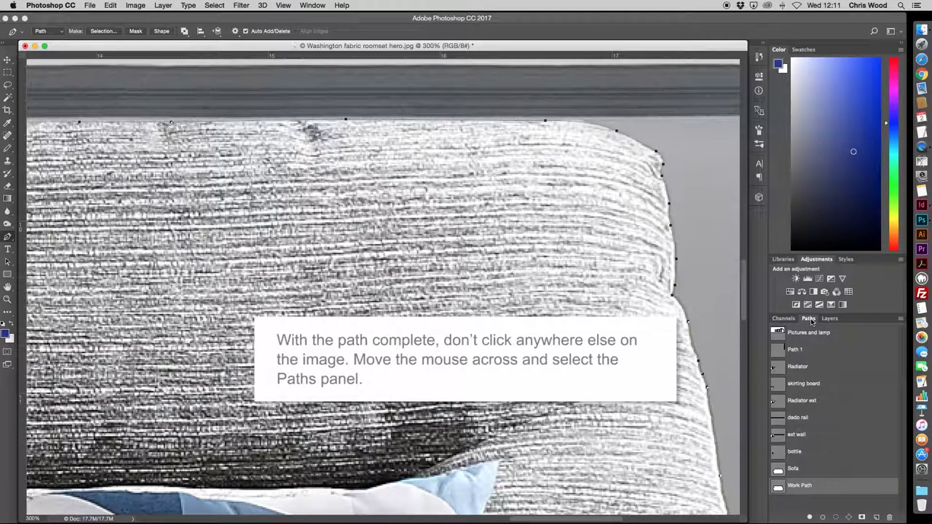
pyautogui.doubleClick(799, 486)
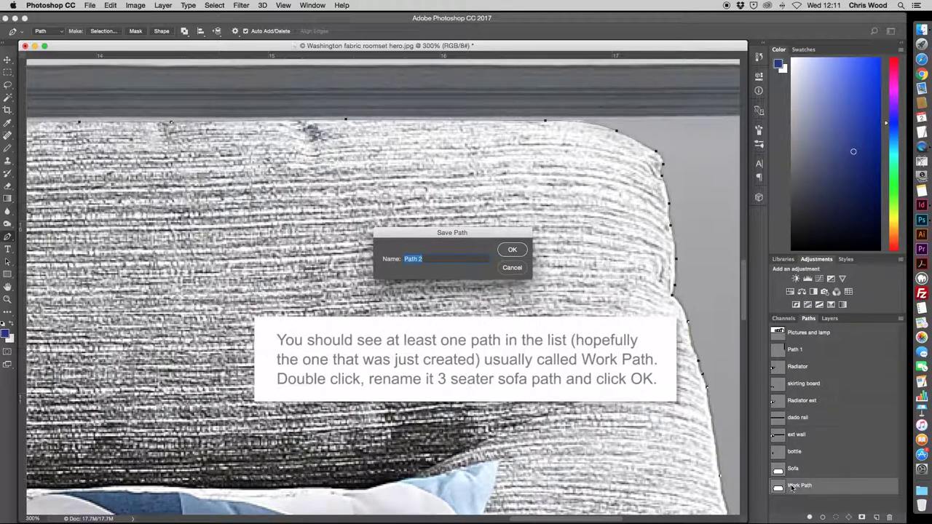
pyautogui.write('3')
pyautogui.write(' seater sofa pa')
pyautogui.write('th')
pyautogui.click(512, 251)
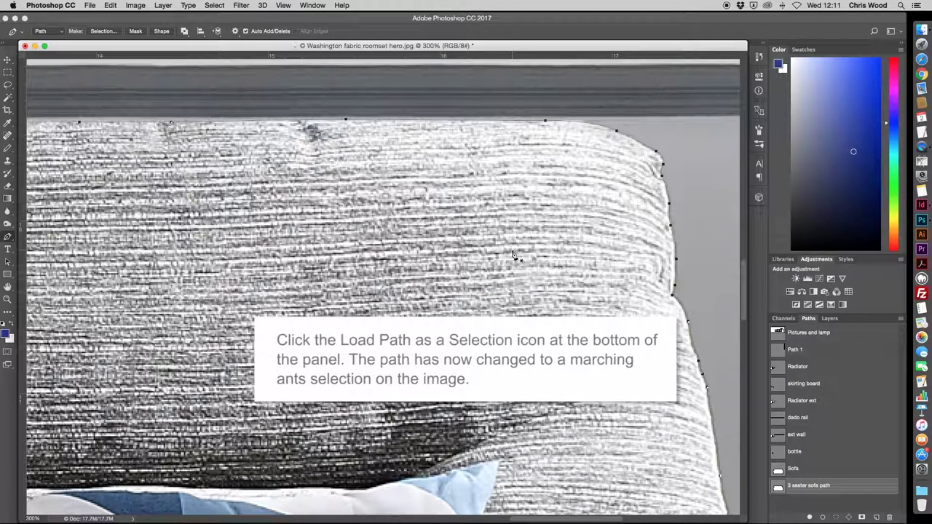
# Load the sofa path as a selection, fit the photo on screen, and show the Layers panel.
pyautogui.click(835, 518)
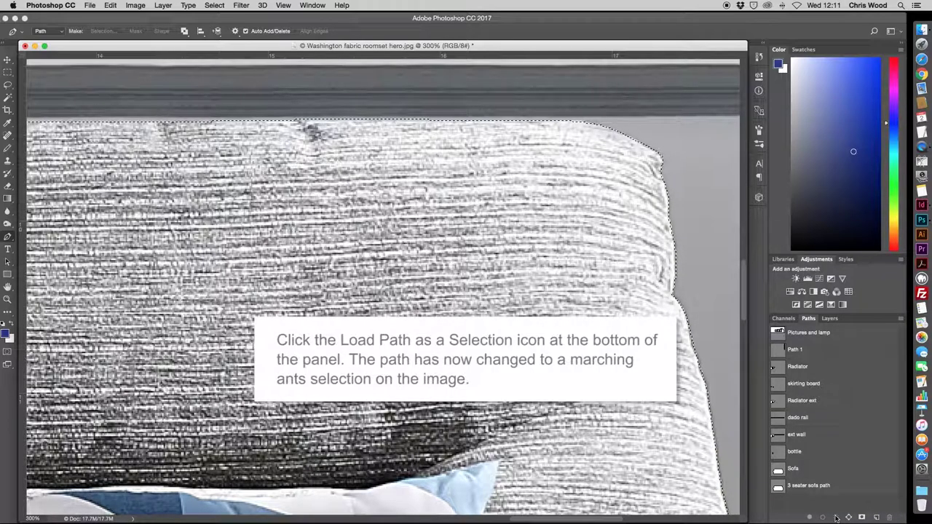
pyautogui.press('super+0')
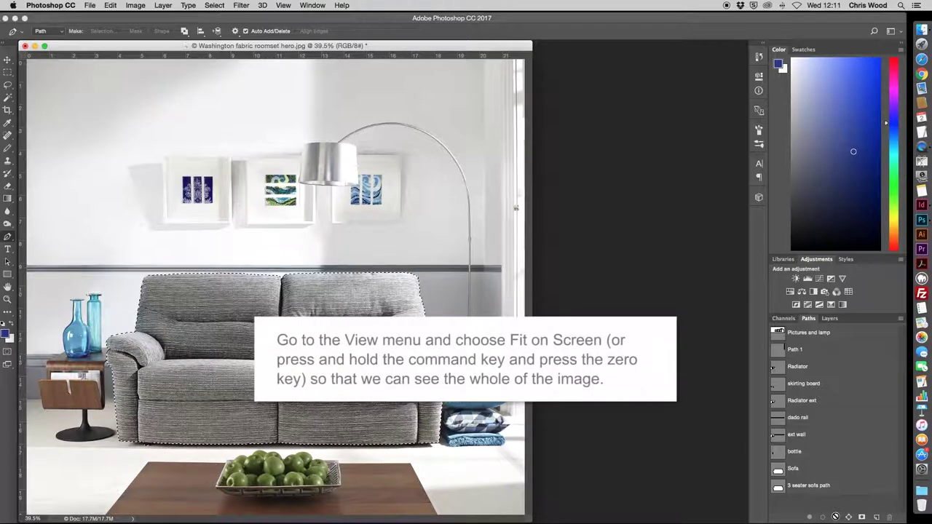
pyautogui.click(831, 318)
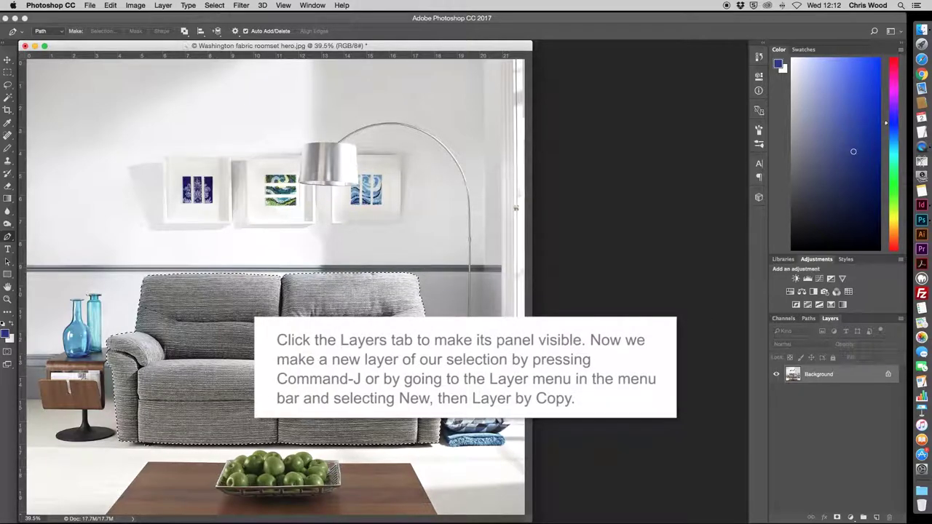
# Copy the selected sofa onto Layer 1, switch to the Move tool, and hide the Background layer.
pyautogui.press('super+j')
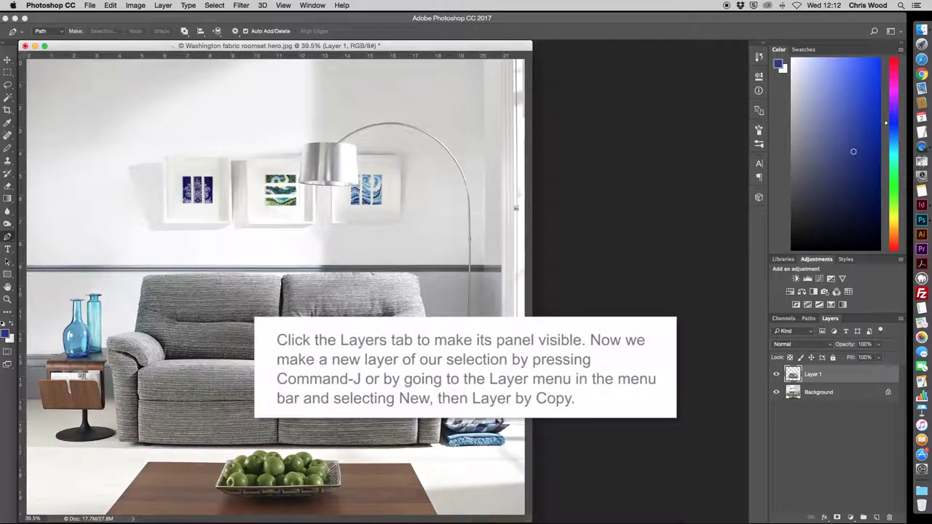
pyautogui.click(7, 60)
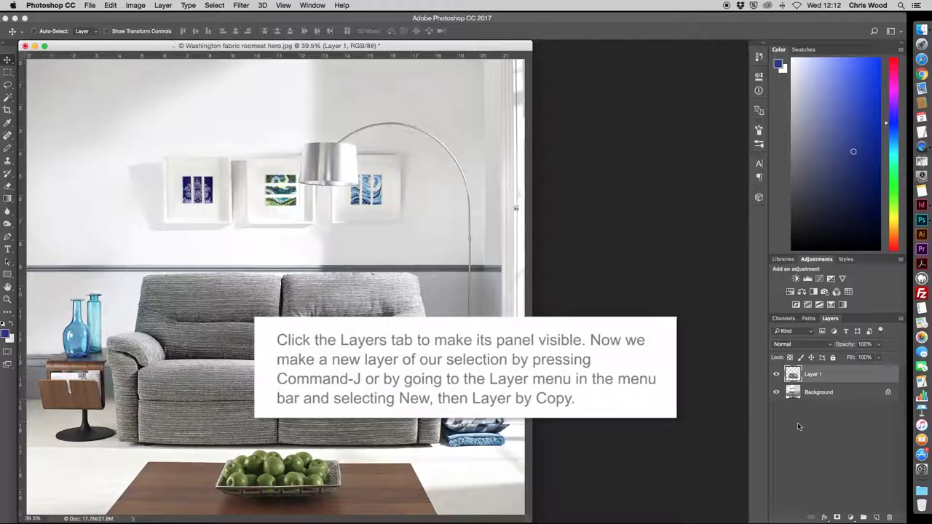
pyautogui.click(776, 392)
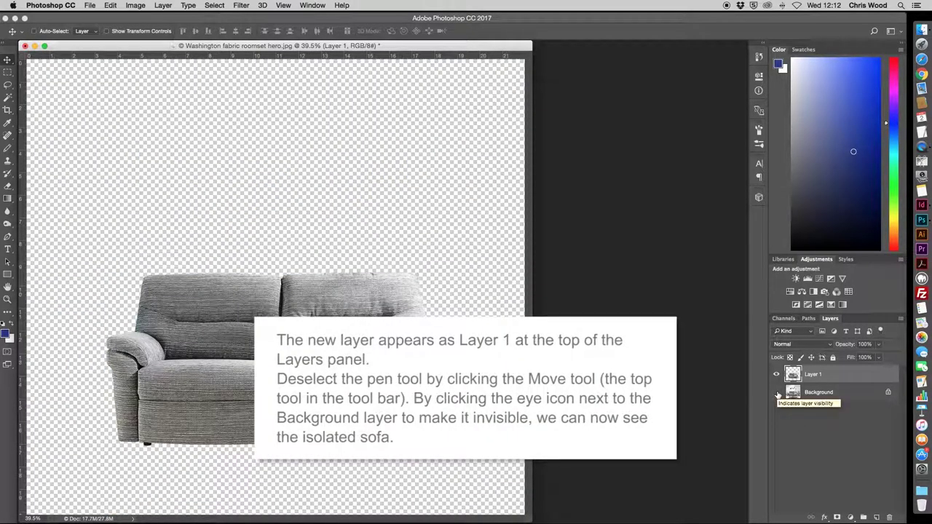
pyautogui.click(777, 393)
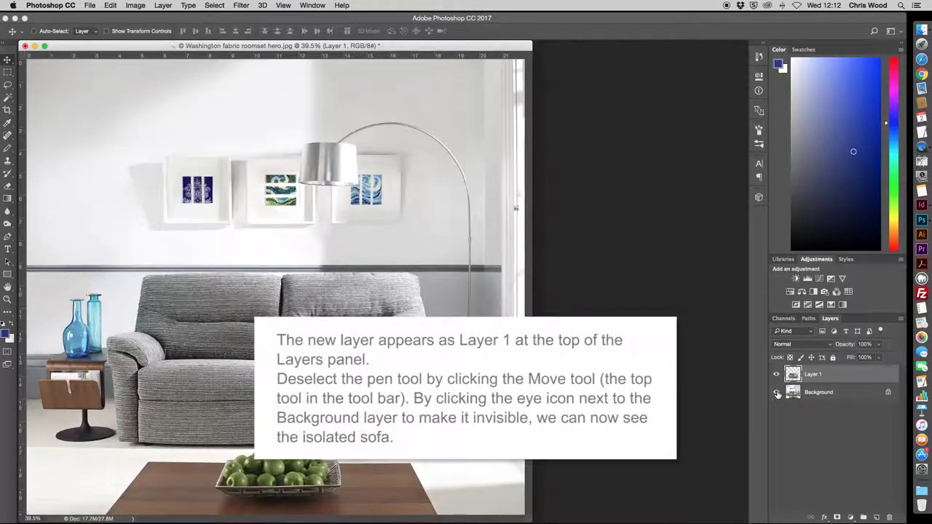
pyautogui.click(777, 393)
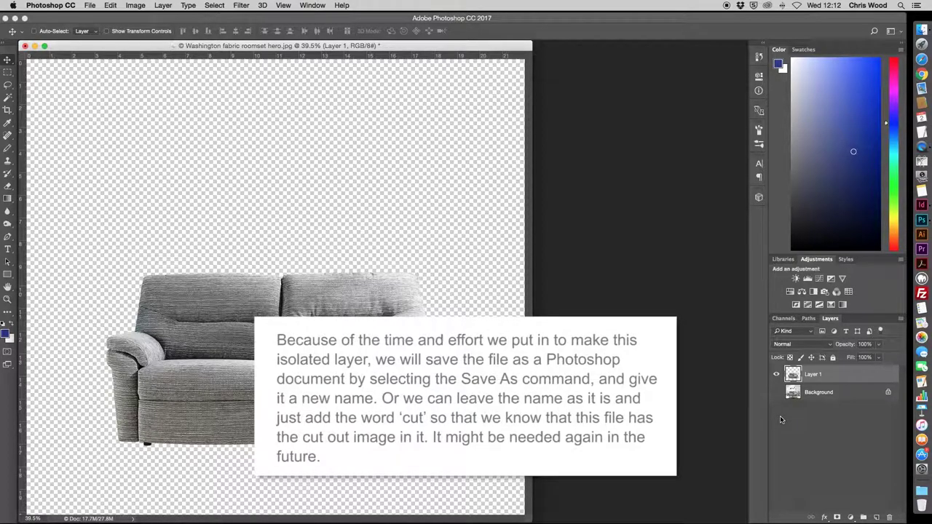
# Save a copy named 'Washington fabric roomset hero-cut.psd' via Save As.
pyautogui.click(89, 6)
pyautogui.click(110, 107)
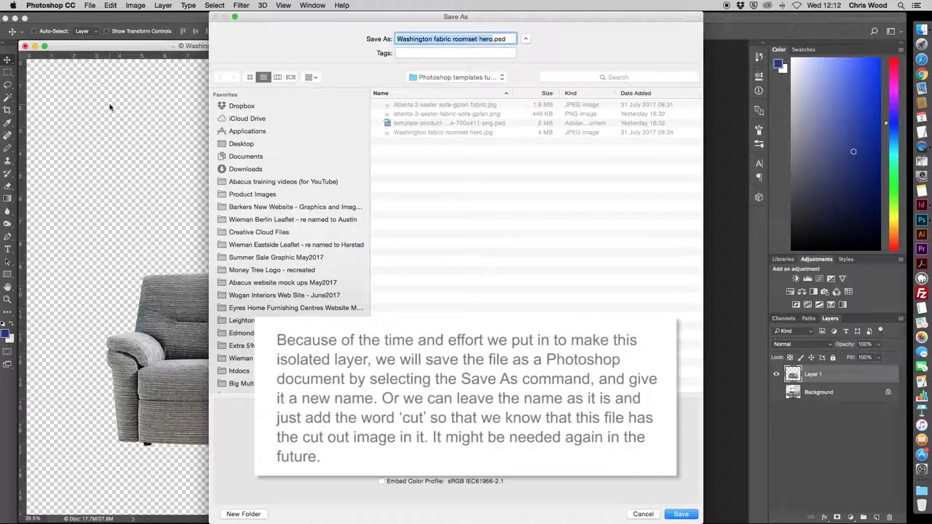
pyautogui.click(492, 39)
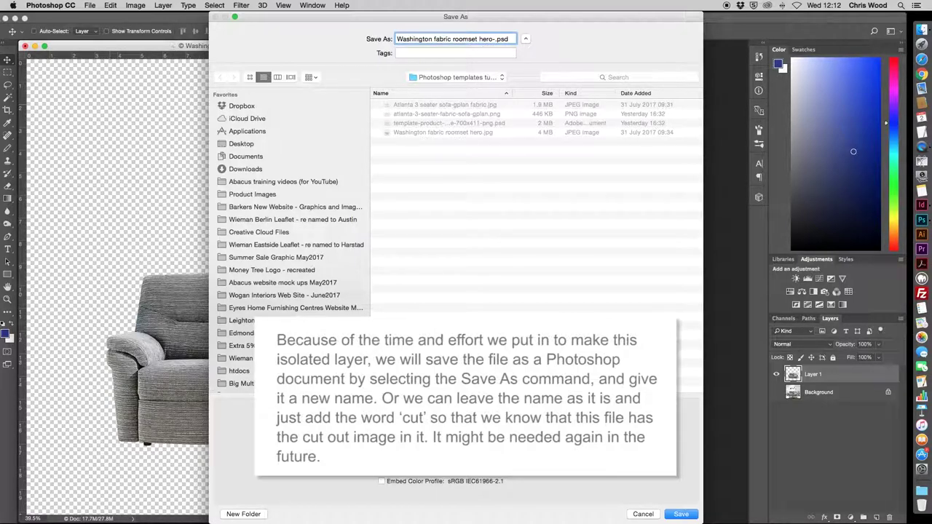
pyautogui.write('-cut')
pyautogui.click(680, 515)
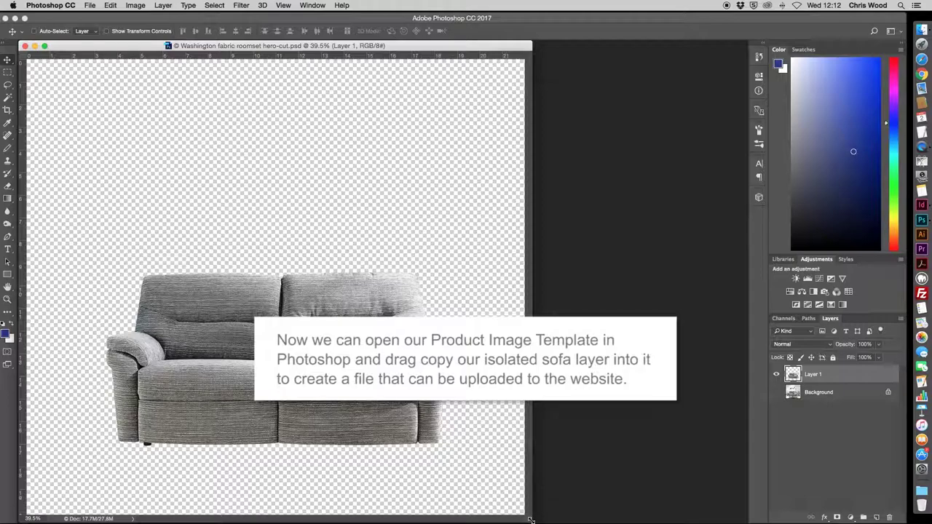
# Shrink the document window so the whole isolated sofa and cushion are visible.
pyautogui.moveTo(535, 511); pyautogui.dragTo(523, 398)
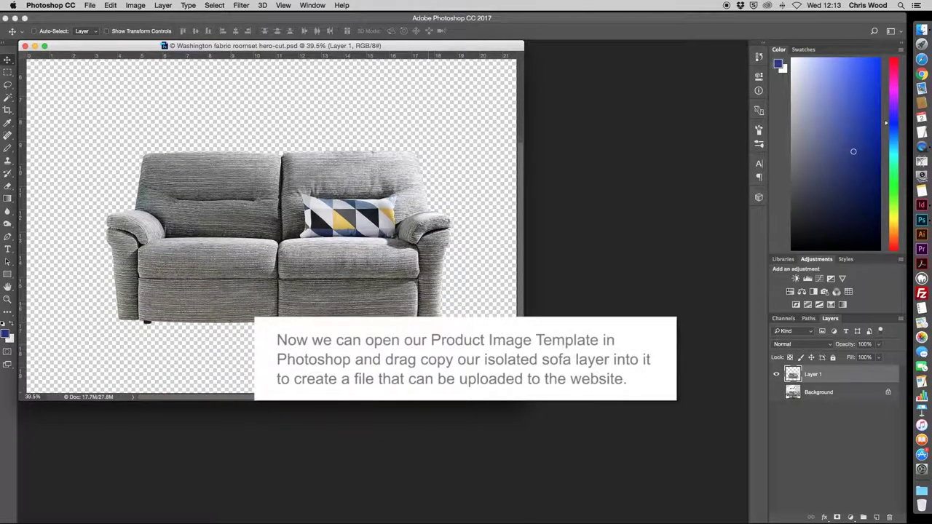